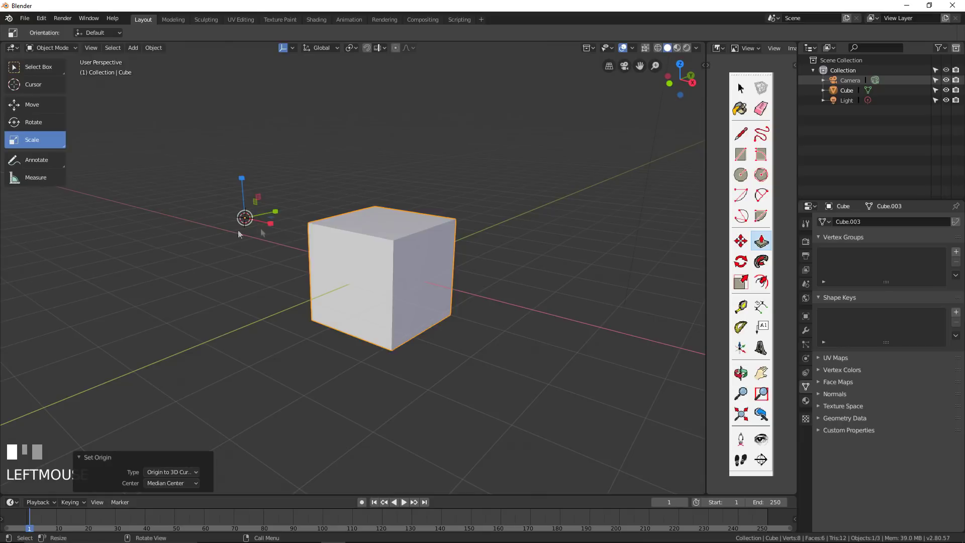
# Try to scale the cube along the X axis about its origin at the 3D cursor.
pyautogui.scroll(-3, 239, 234)
pyautogui.moveTo(260, 233); pyautogui.dragTo(307, 256, button='middle')
pyautogui.moveTo(260, 232); pyautogui.dragTo(243, 241, button='middle')
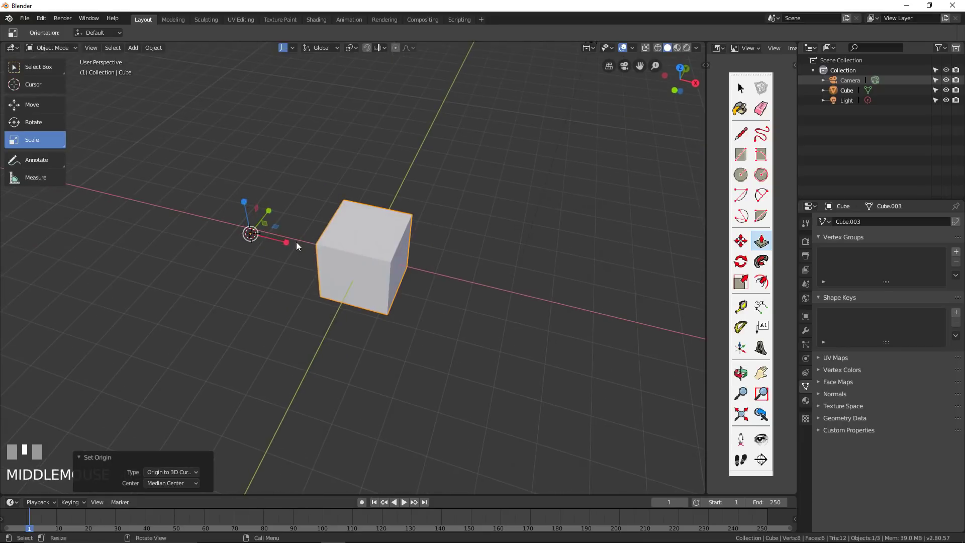
pyautogui.moveTo(285, 242); pyautogui.dragTo(318, 256)
pyautogui.press('Escape')
pyautogui.click(310, 253)
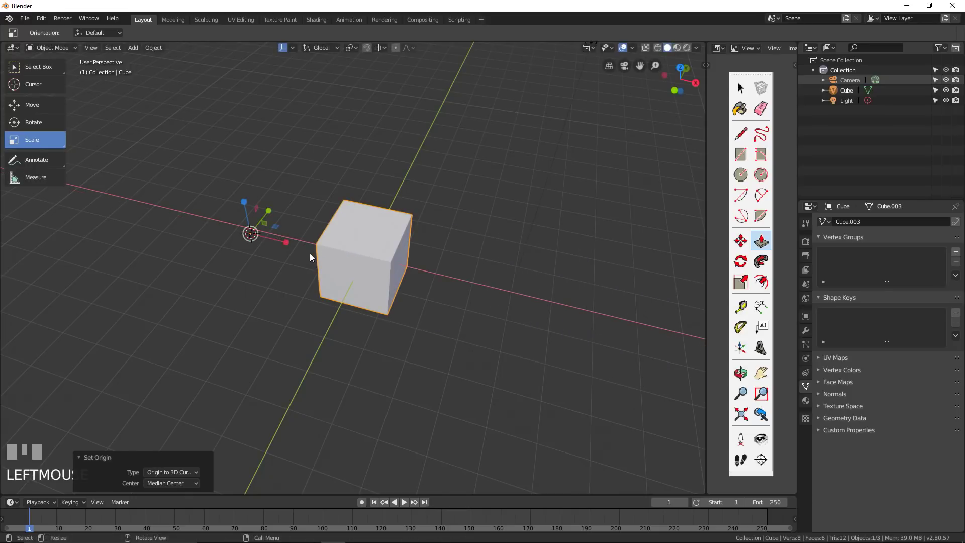
# Undo setting the cube's origin to the 3D cursor.
pyautogui.moveTo(310, 254); pyautogui.dragTo(342, 246, button='middle')
pyautogui.hotkey('ctrl', 'z')
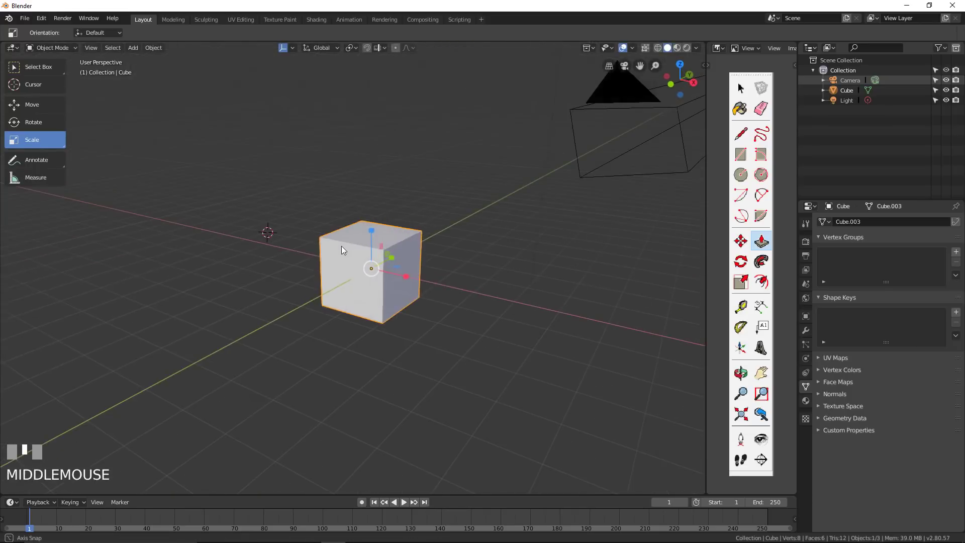
pyautogui.scroll(2, 390, 235)
pyautogui.moveTo(384, 233)
pyautogui.mouseDown()
pyautogui.moveTo(375, 168)
pyautogui.moveTo(390, 185)
pyautogui.moveTo(397, 229)
pyautogui.mouseUp()
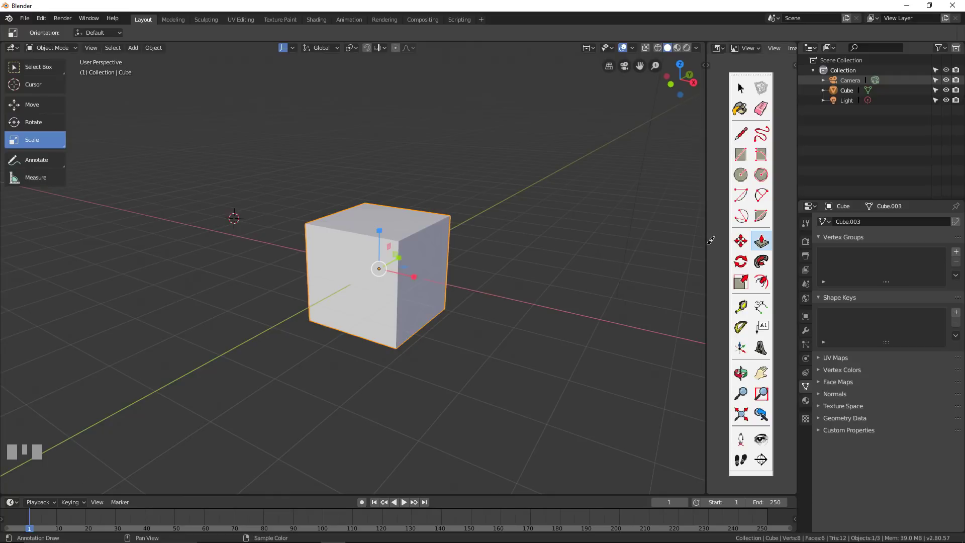
# Put the cube in Edit Mode and activate the Move tool.
pyautogui.moveTo(479, 249); pyautogui.dragTo(415, 258, button='middle')
pyautogui.scroll(3, 464, 230)
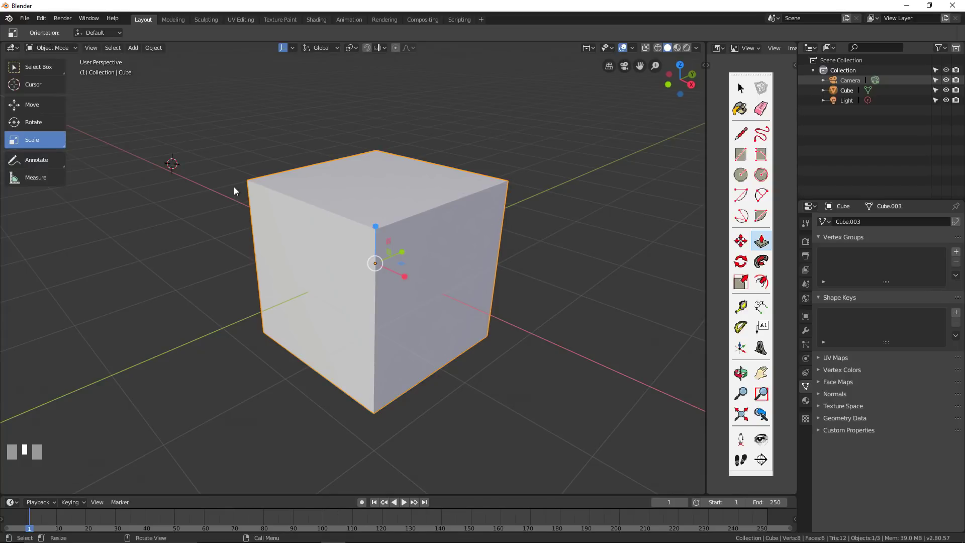
pyautogui.click(61, 47)
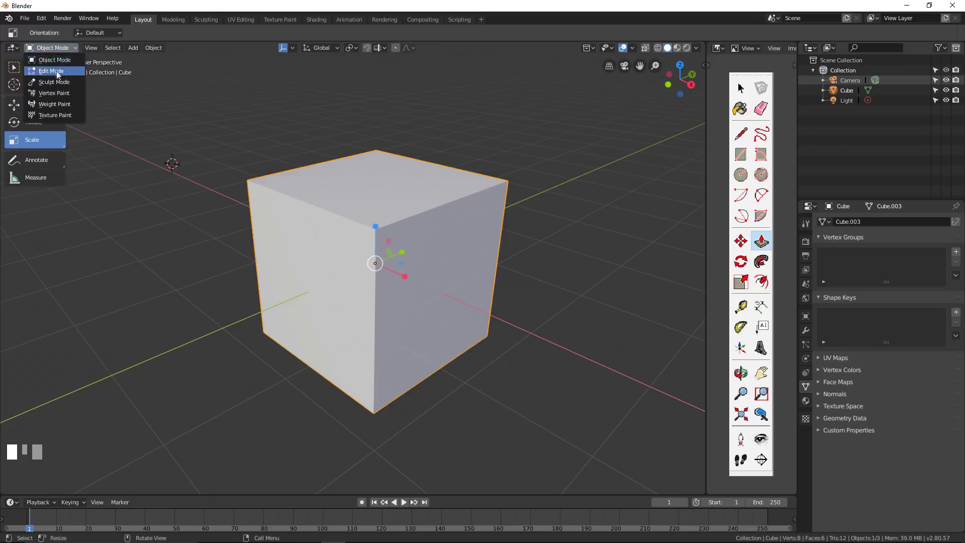
pyautogui.scroll(-1, 415, 202)
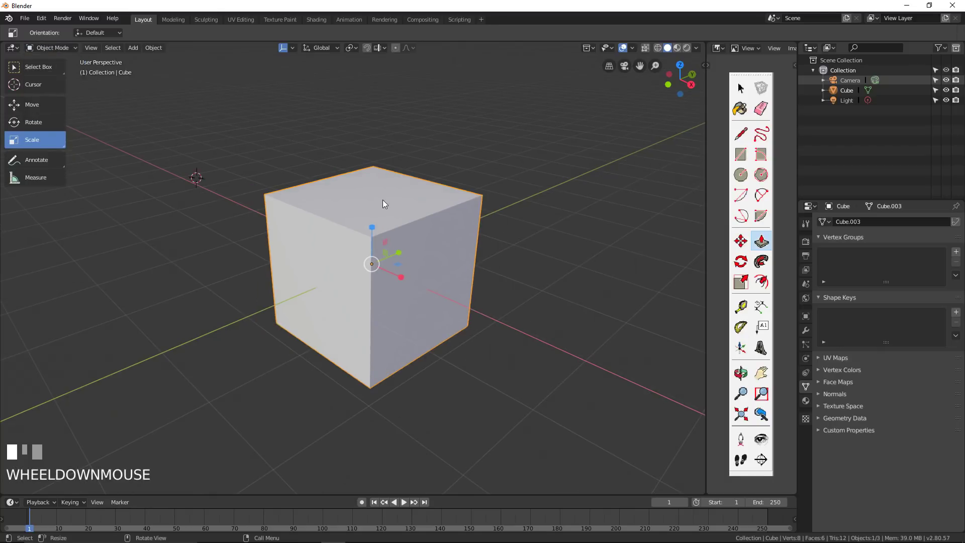
pyautogui.press('Tab')
pyautogui.scroll(-2, 383, 200)
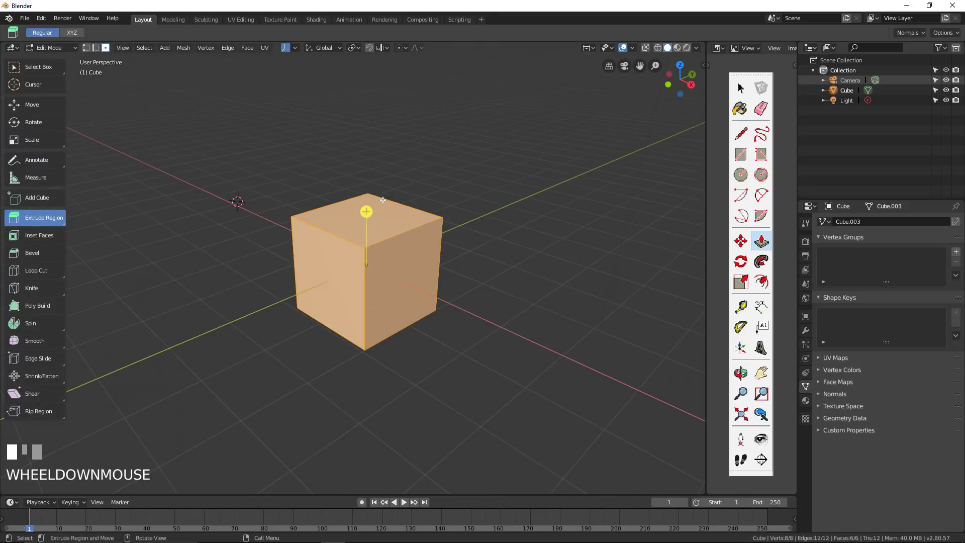
pyautogui.click(56, 107)
pyautogui.moveTo(382, 221); pyautogui.dragTo(433, 231, button='middle')
pyautogui.press('Tab')
pyautogui.scroll(2, 415, 235)
pyautogui.press('Tab')
pyautogui.scroll(-2, 392, 232)
pyautogui.scroll(2, 433, 231)
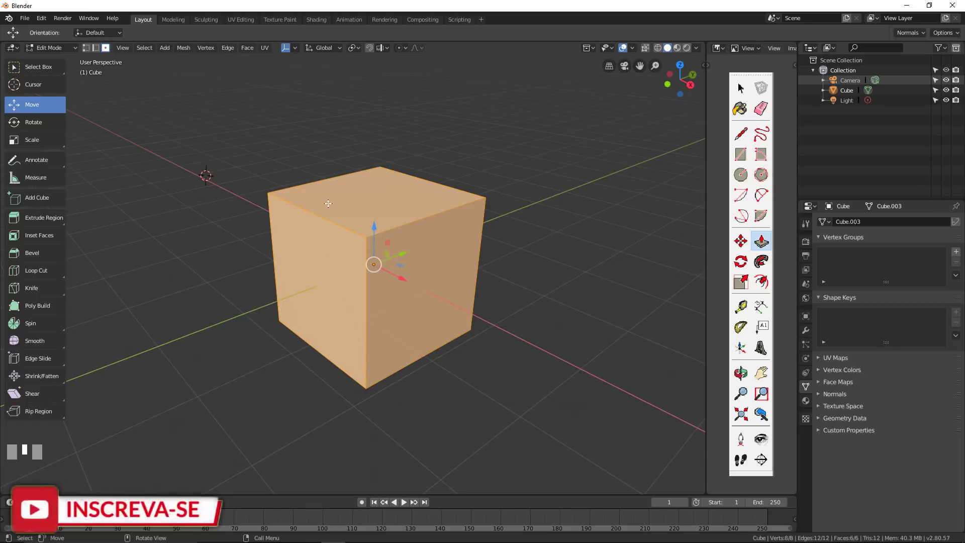
# In vertex select mode, try moving one top corner vertex of the cube along Z and undo the move.
pyautogui.click(86, 48)
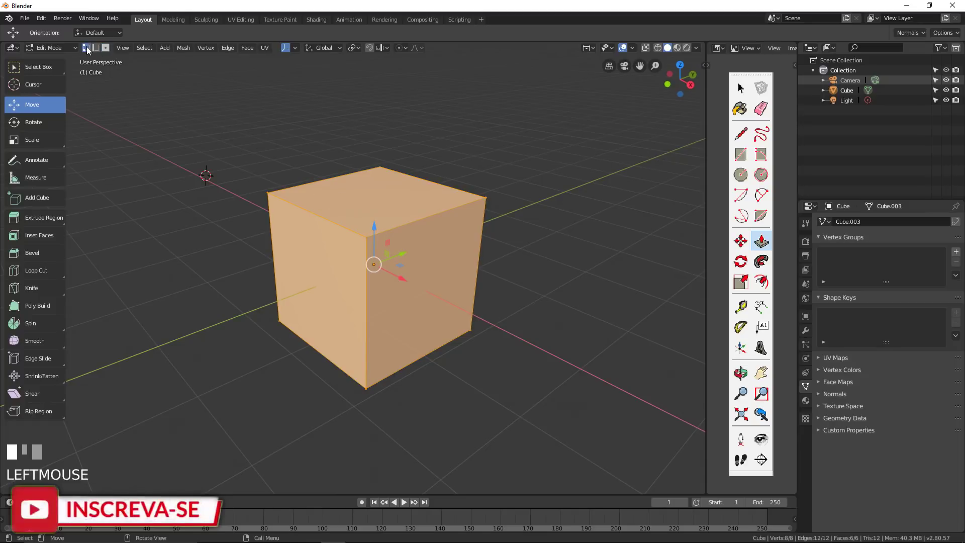
pyautogui.rightClick(261, 191)
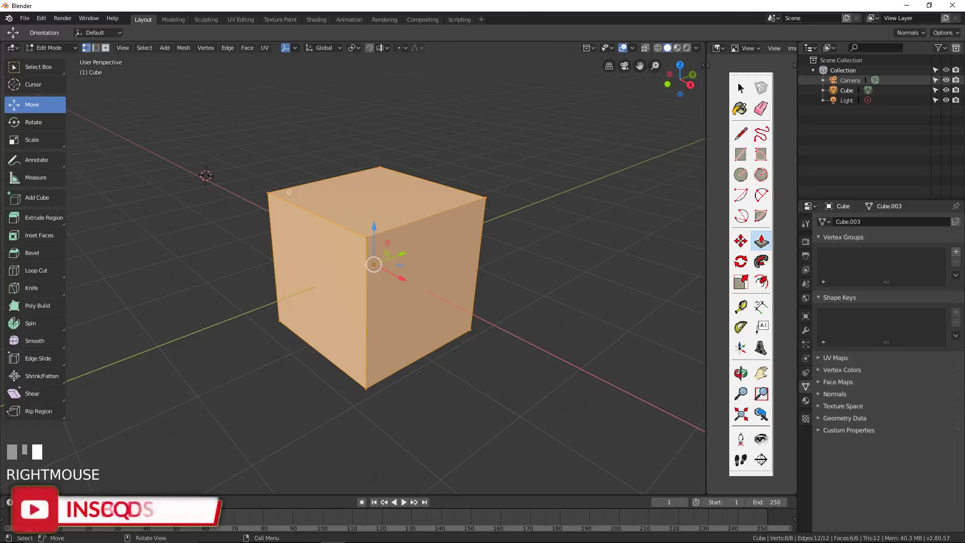
pyautogui.click(267, 191)
pyautogui.moveTo(263, 147)
pyautogui.mouseDown()
pyautogui.moveTo(267, 94)
pyautogui.moveTo(283, 108)
pyautogui.moveTo(265, 147)
pyautogui.mouseUp()
pyautogui.hotkey('ctrl', 'z')
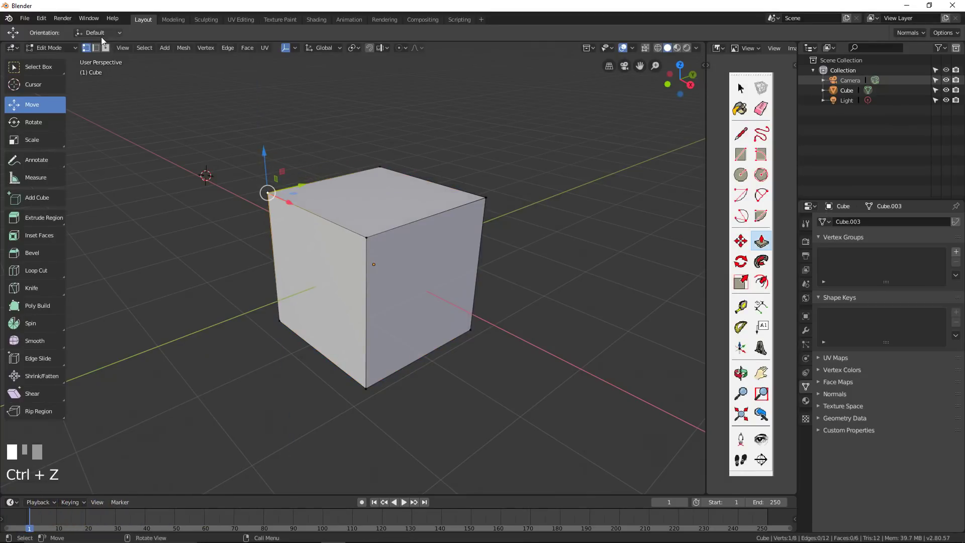
# In edge select mode, try raising one top edge of the cube along Z and undo the move.
pyautogui.click(201, 120)
pyautogui.moveTo(249, 182); pyautogui.dragTo(366, 145, button='middle')
pyautogui.click(404, 184)
pyautogui.moveTo(366, 145); pyautogui.dragTo(369, 105)
pyautogui.moveTo(370, 106); pyautogui.dragTo(344, 207, button='middle')
pyautogui.hotkey('ctrl', 'z')
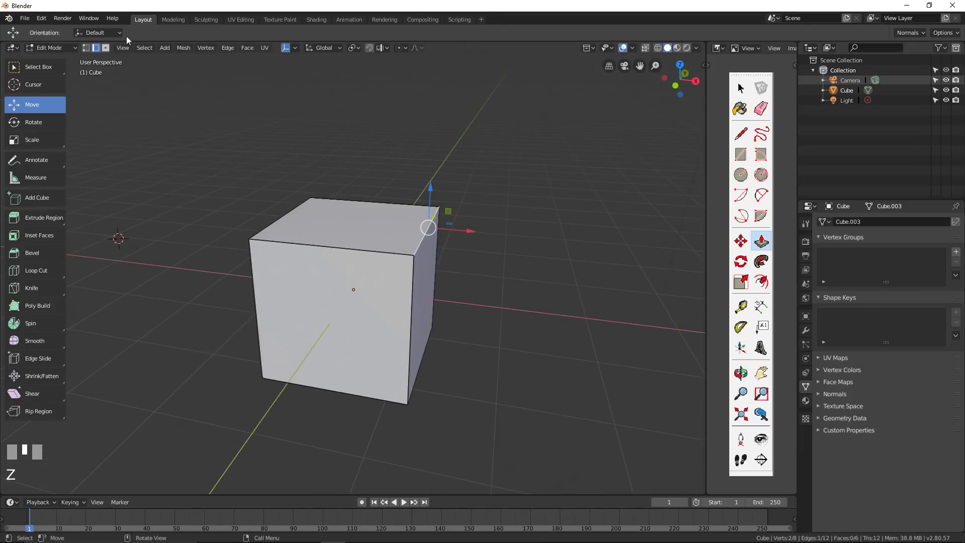
# In face select mode, try moving the cube's top face along Z and undo the move.
pyautogui.click(107, 49)
pyautogui.scroll(-2, 328, 243)
pyautogui.moveTo(327, 243); pyautogui.dragTo(379, 237, button='middle')
pyautogui.click(342, 232)
pyautogui.moveTo(332, 196); pyautogui.dragTo(340, 215)
pyautogui.hotkey('ctrl', 'z')
pyautogui.moveTo(329, 216); pyautogui.dragTo(323, 225, button='middle')
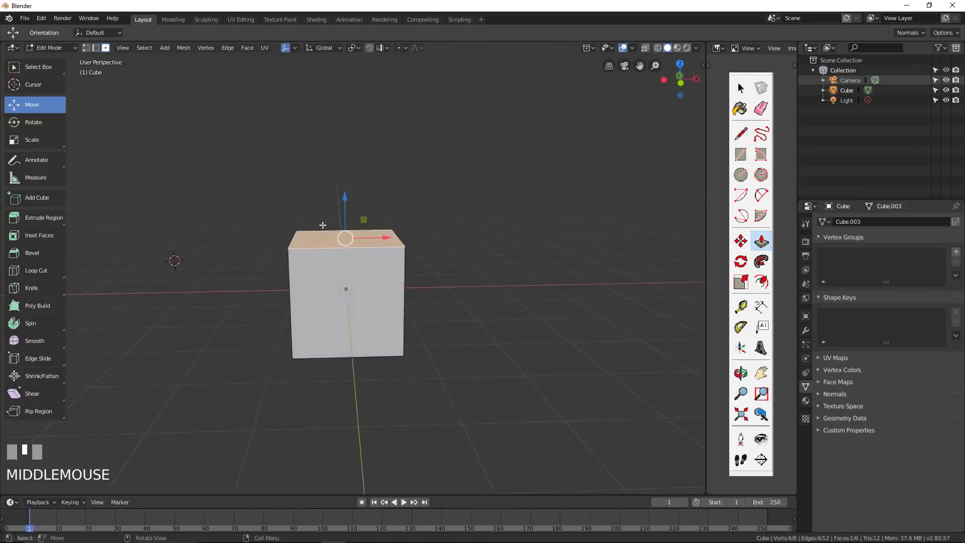
# Select all of the cube's geometry and move it up along Z by exactly 1 m.
pyautogui.moveTo(381, 235); pyautogui.dragTo(403, 259, button='middle')
pyautogui.scroll(4, 379, 251)
pyautogui.scroll(-1, 378, 259)
pyautogui.scroll(-1, 378, 259)
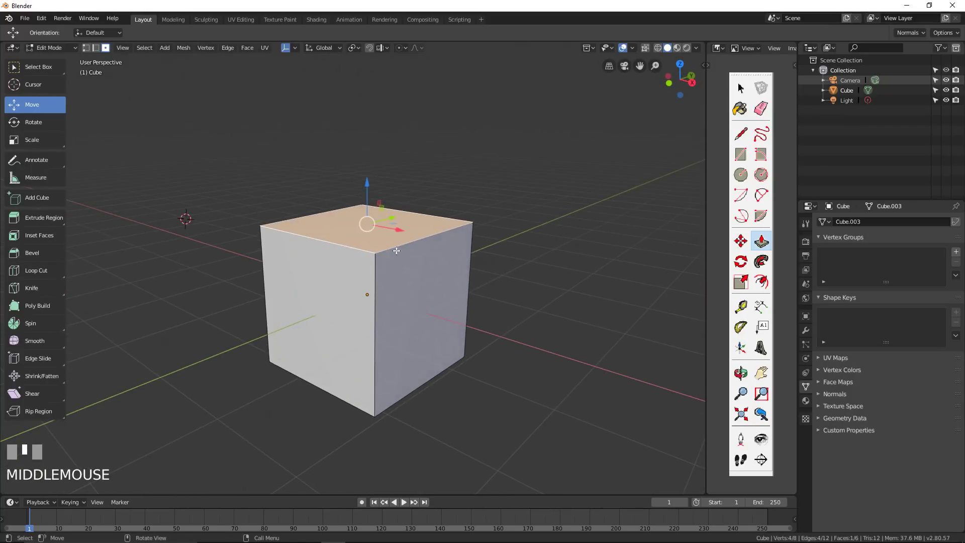
pyautogui.press('a')
pyautogui.moveTo(371, 259); pyautogui.dragTo(369, 173)
pyautogui.click(92, 427)
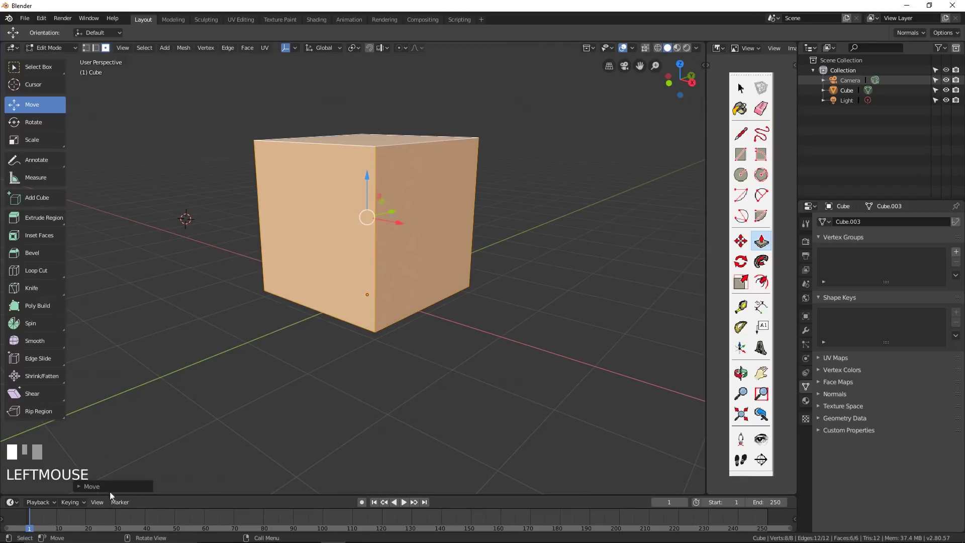
pyautogui.click(90, 488)
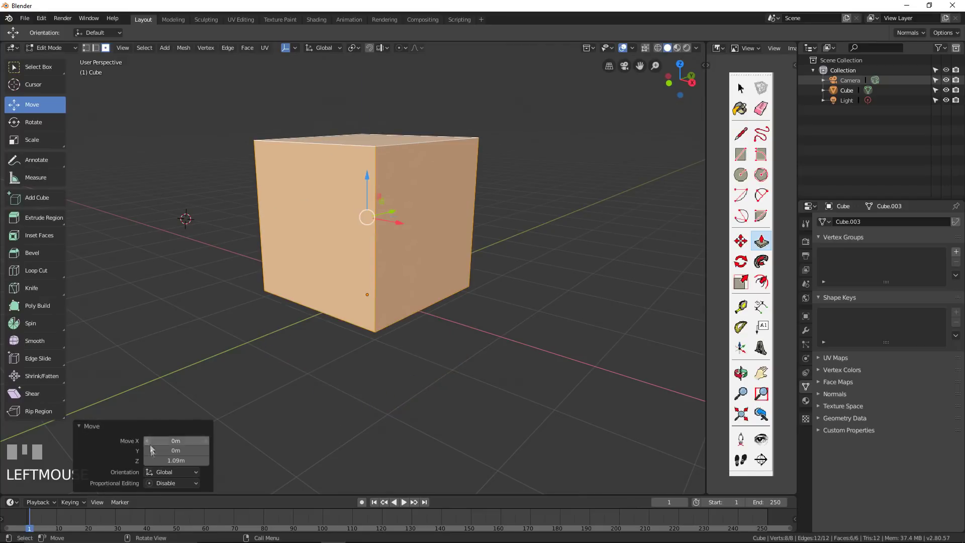
pyautogui.click(166, 461)
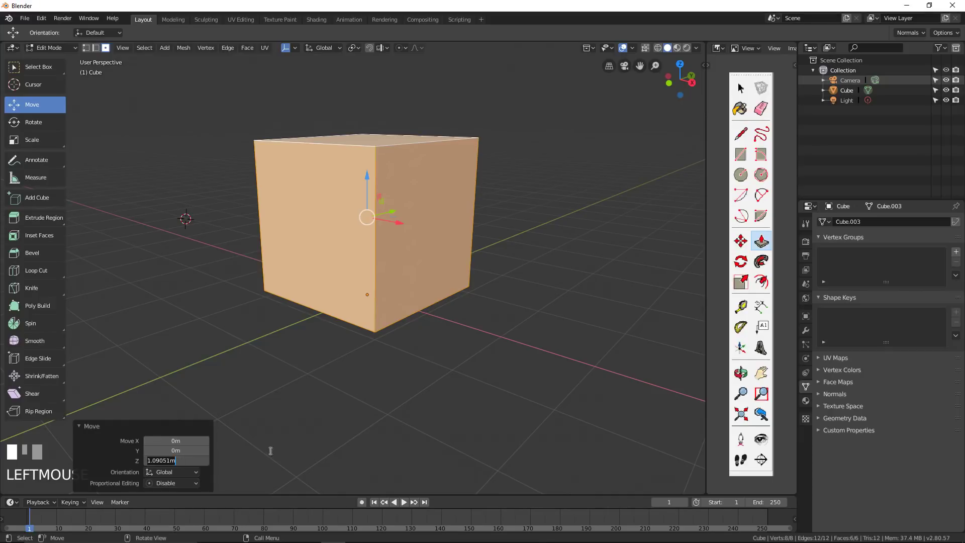
pyautogui.write('1')
pyautogui.press('KP_Enter')
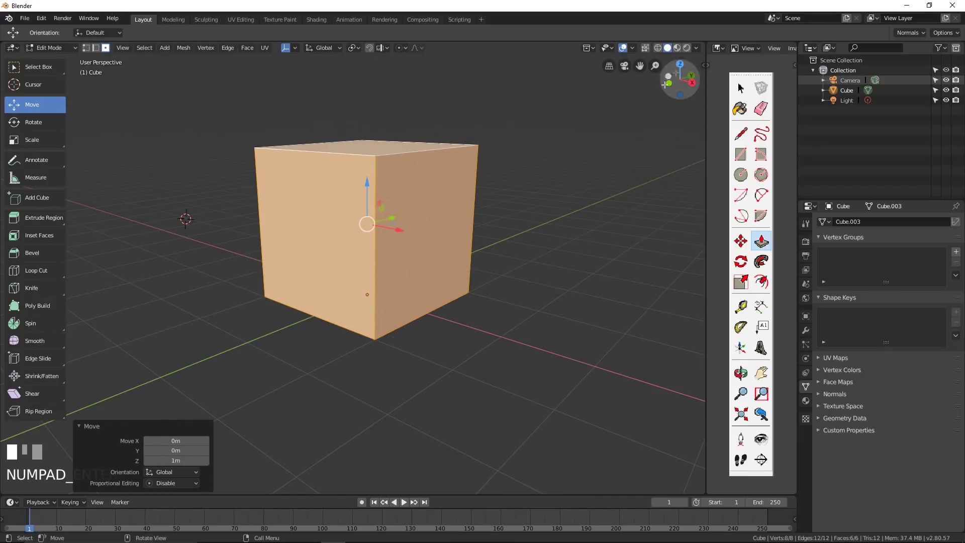
# Examine the cube's base against its origin and the X axis in the front orthographic view.
pyautogui.scroll(-2, 280, 247)
pyautogui.moveTo(280, 246); pyautogui.dragTo(529, 159, button='middle')
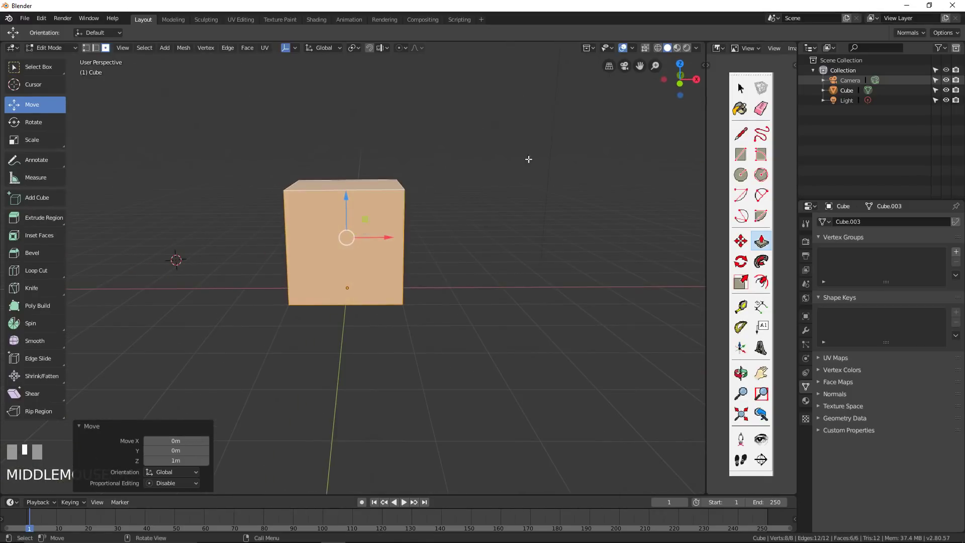
pyautogui.scroll(3, 293, 273)
pyautogui.keyDown('shift'); pyautogui.moveTo(293, 273); pyautogui.dragTo(352, 285, button='middle'); pyautogui.keyUp('shift')
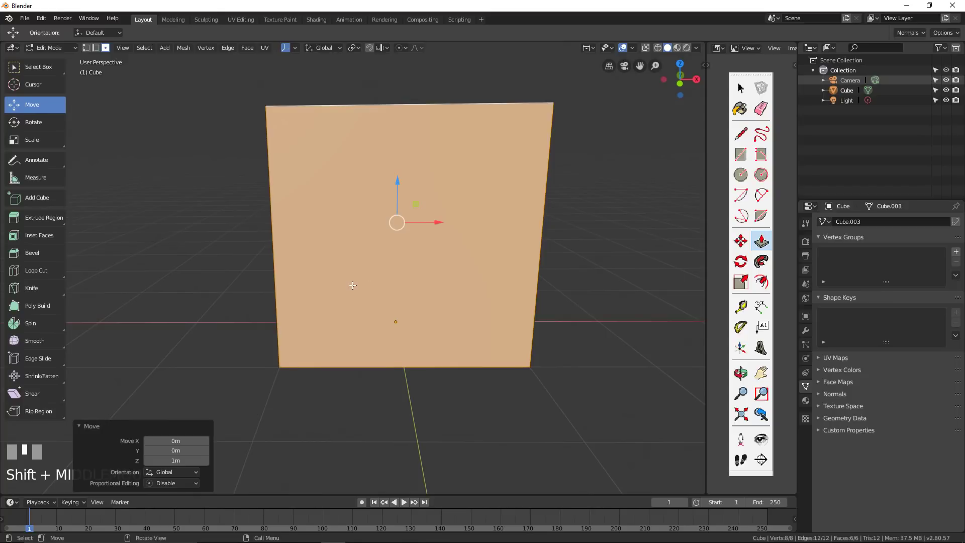
pyautogui.press('KP_1')
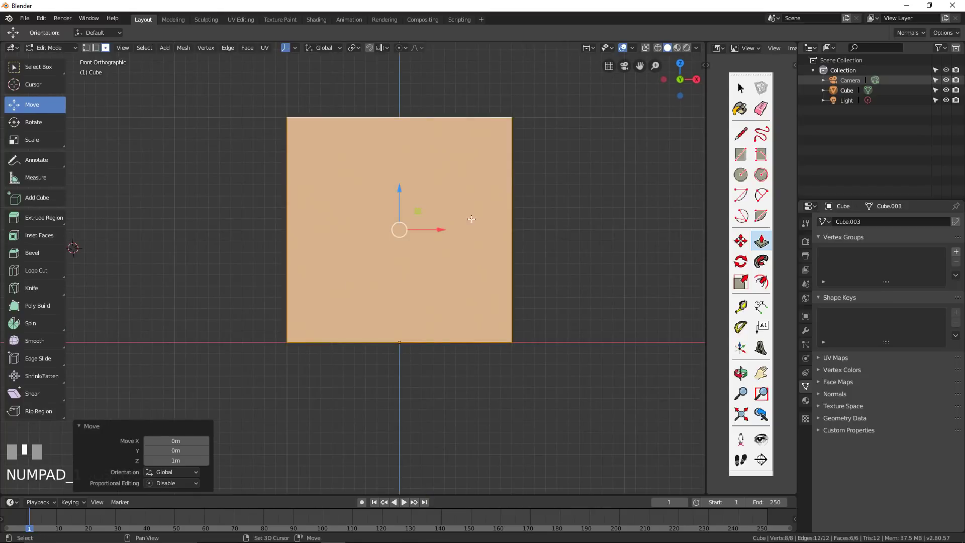
pyautogui.keyDown('shift'); pyautogui.moveTo(435, 133); pyautogui.dragTo(425, 175, button='middle'); pyautogui.keyUp('shift')
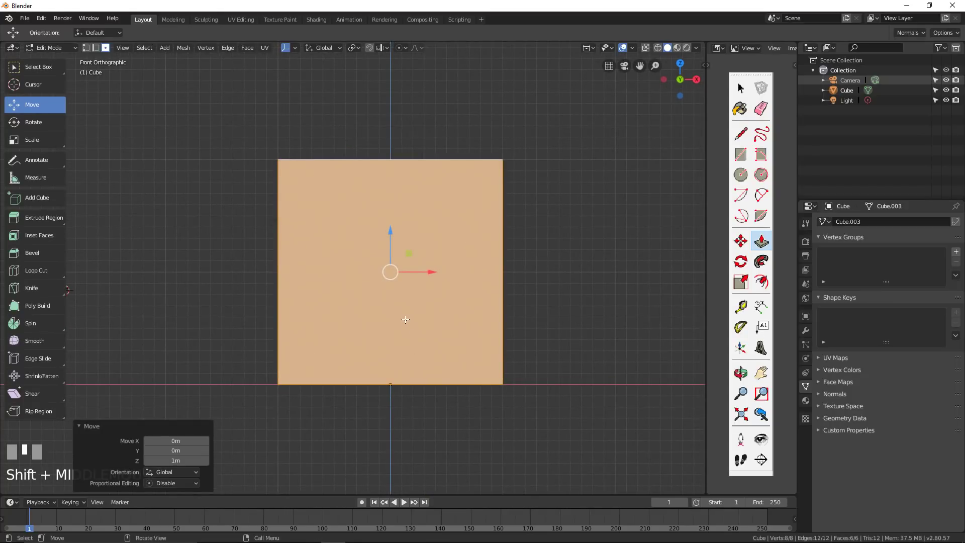
pyautogui.scroll(4, 293, 397)
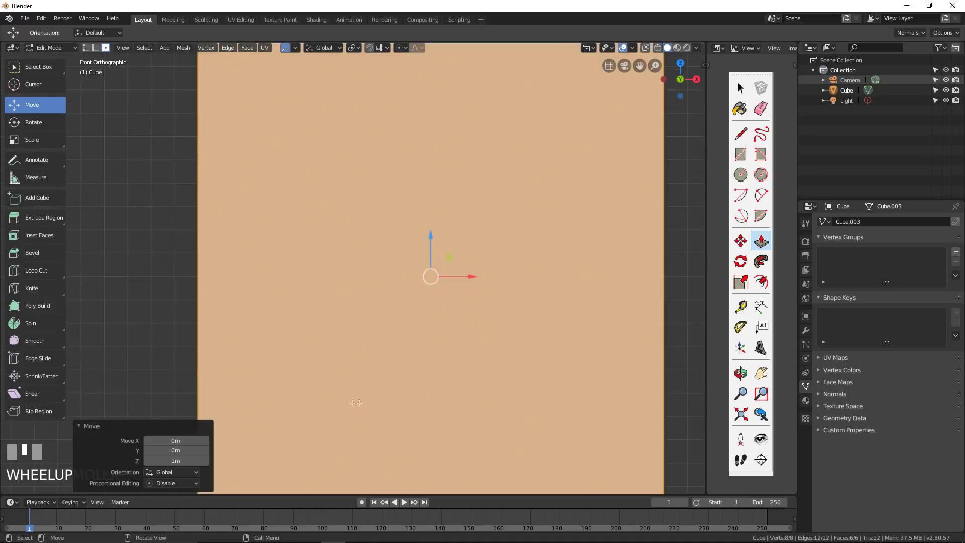
pyautogui.keyDown('shift'); pyautogui.moveTo(294, 398); pyautogui.dragTo(400, 145, button='middle'); pyautogui.keyUp('shift')
pyautogui.scroll(-8, 451, 187)
pyautogui.scroll(5, 451, 187)
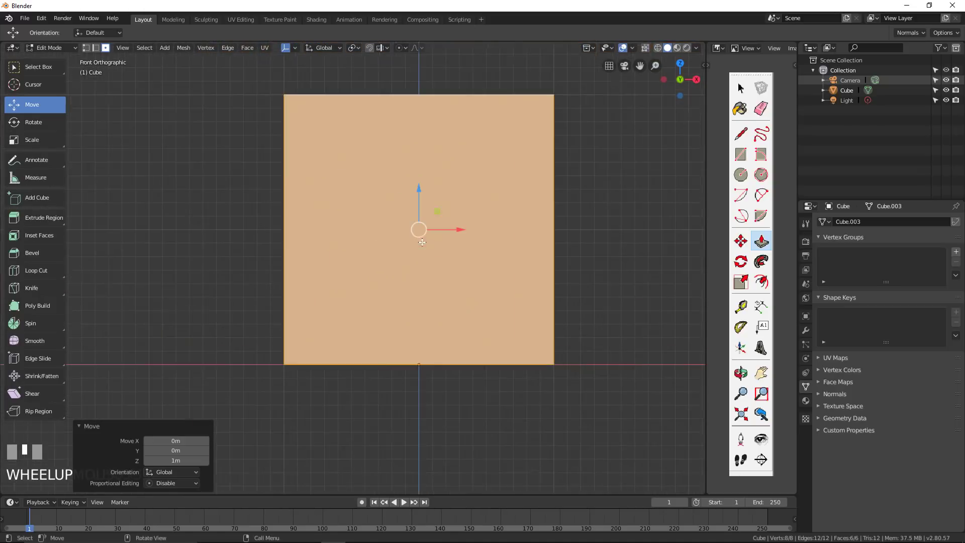
pyautogui.scroll(-1, 450, 227)
pyautogui.moveTo(469, 203); pyautogui.dragTo(168, 230, button='middle')
pyautogui.scroll(-2, 167, 229)
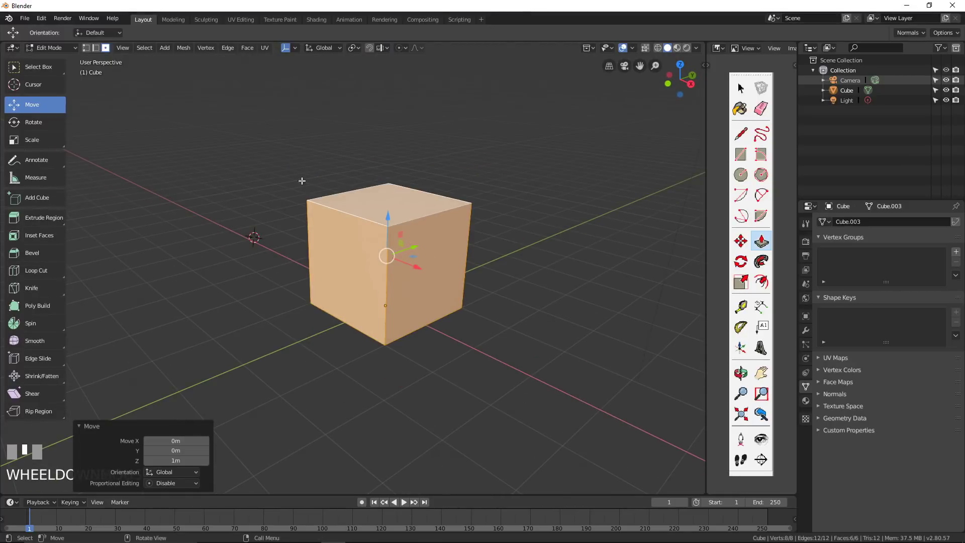
# Select the cube's top face, check the origin's position in Object Mode, and return to Edit Mode.
pyautogui.click(378, 200)
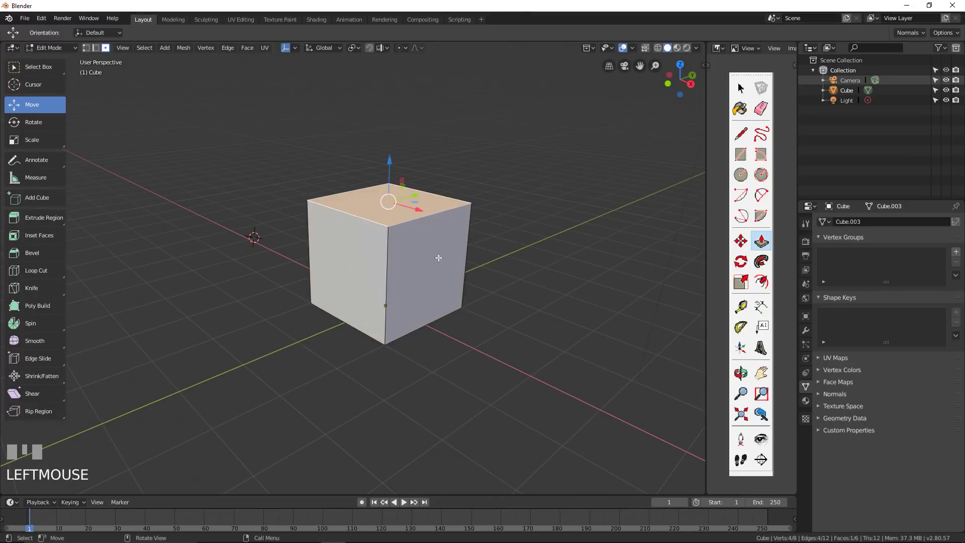
pyautogui.keyDown('shift'); pyautogui.moveTo(439, 258); pyautogui.dragTo(384, 247, button='middle'); pyautogui.keyUp('shift')
pyautogui.press('Tab')
pyautogui.scroll(-2, 379, 232)
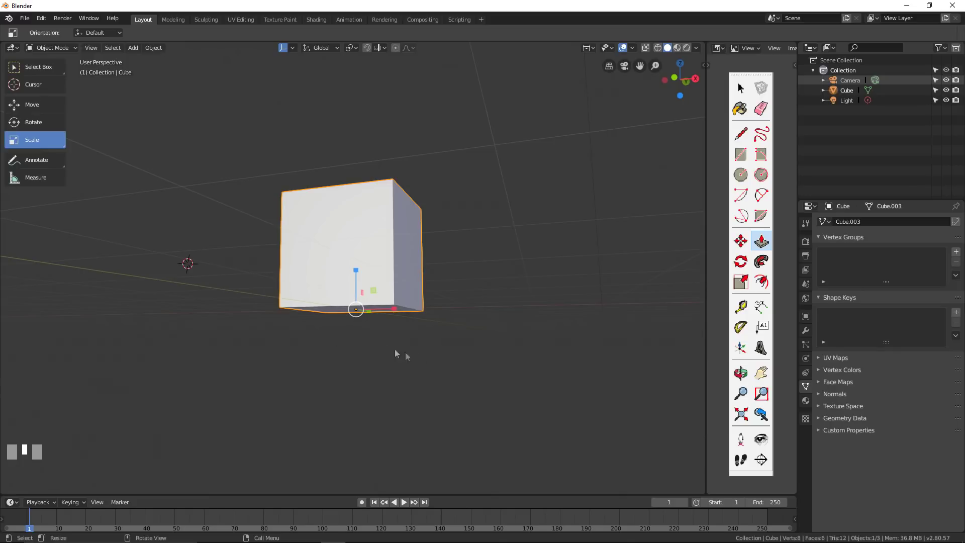
pyautogui.scroll(-2, 414, 349)
pyautogui.press('Tab')
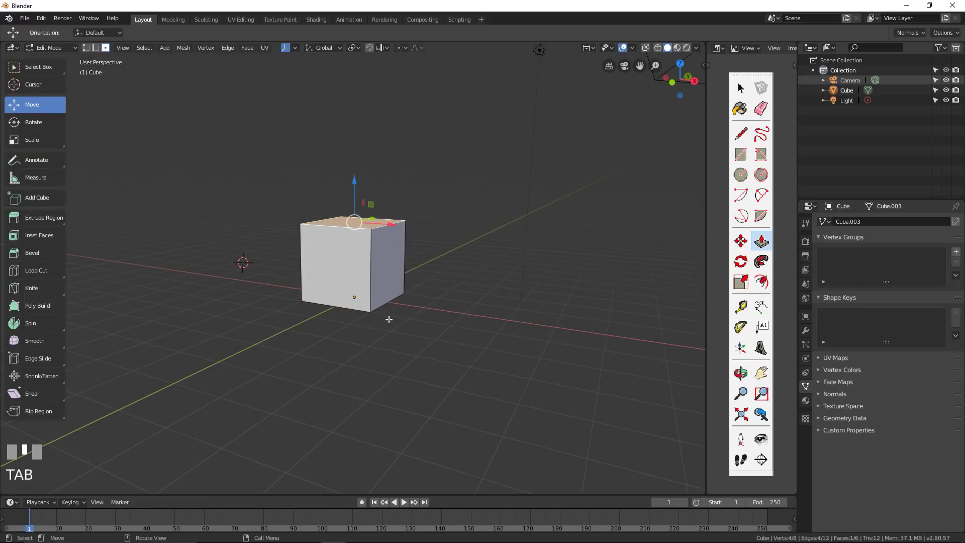
# Move all the cube's geometry freely by about 1.53 m in X, 1.71 m in Y and 3.49 m in Z, and return to Object Mode.
pyautogui.press('a')
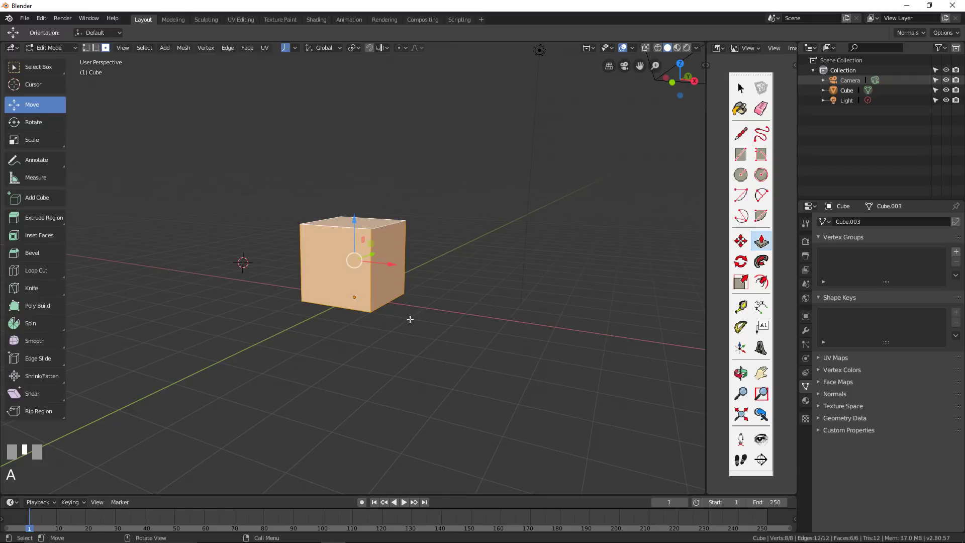
pyautogui.press('g')
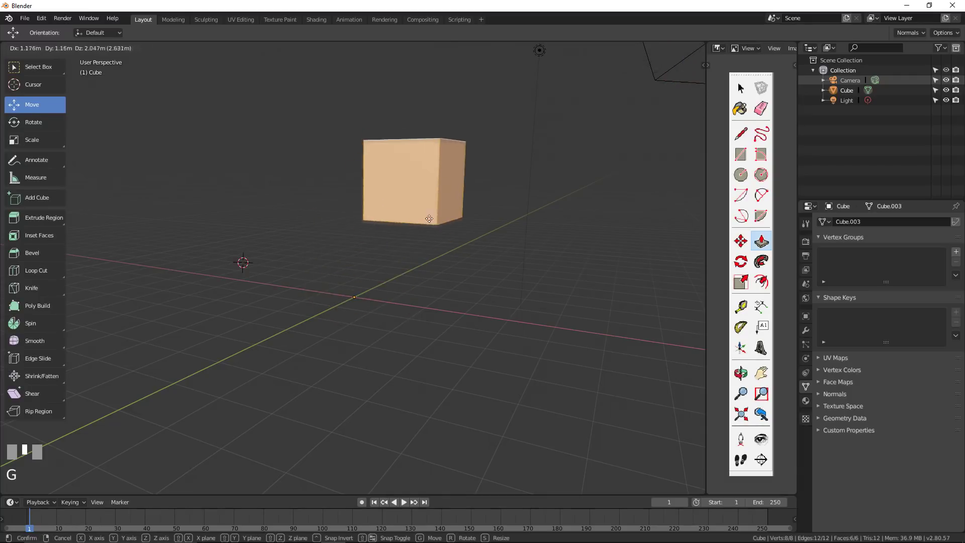
pyautogui.click(450, 166)
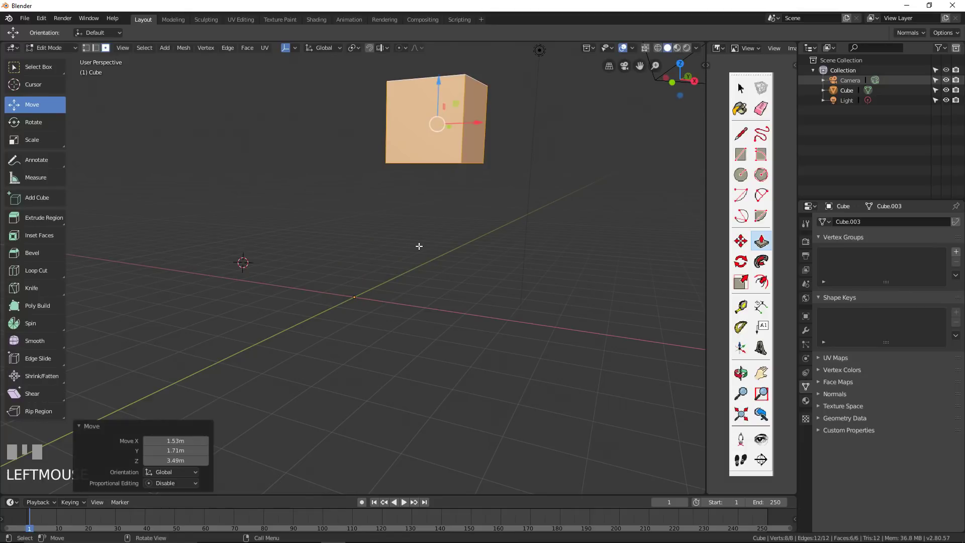
pyautogui.press('Tab')
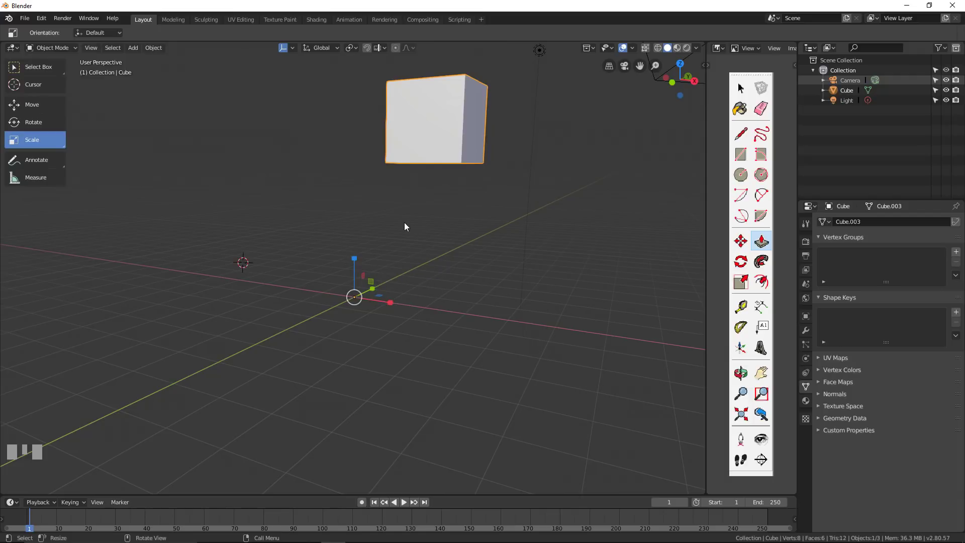
pyautogui.moveTo(404, 222)
pyautogui.mouseDown(button='middle')
pyautogui.moveTo(373, 263)
pyautogui.moveTo(378, 299)
pyautogui.moveTo(402, 261)
pyautogui.moveTo(425, 255)
pyautogui.moveTo(373, 263)
pyautogui.moveTo(406, 230)
pyautogui.mouseUp(button='middle')
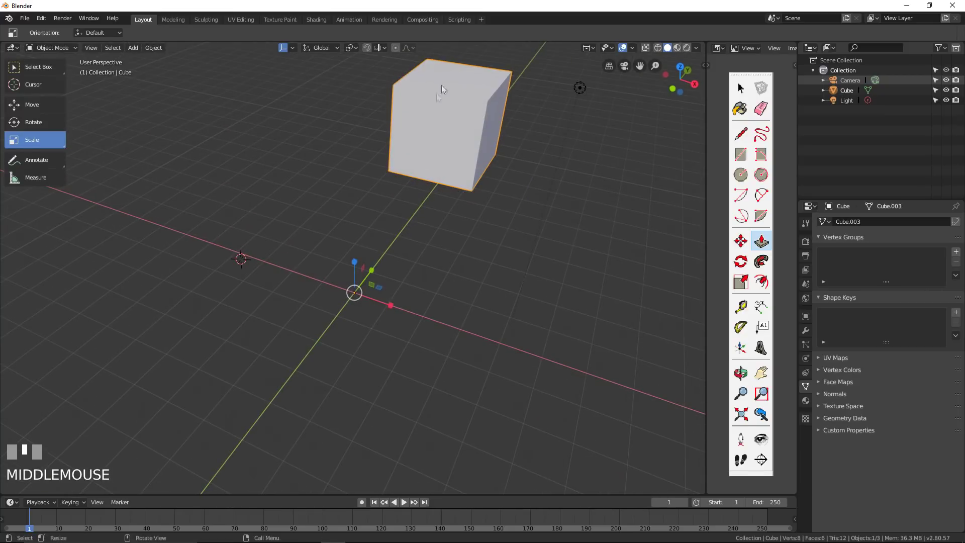
# Use Set Origin to bring the cube's geometry back to its origin point, and undo it.
pyautogui.click(449, 128)
pyautogui.keyDown('shift'); pyautogui.moveTo(449, 128); pyautogui.dragTo(356, 232, button='middle'); pyautogui.keyUp('shift')
pyautogui.click(154, 47)
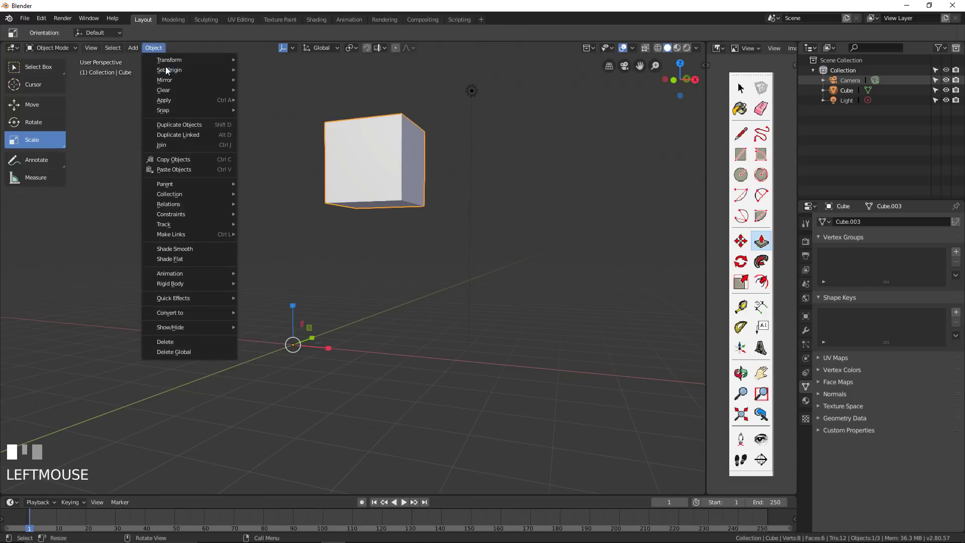
pyautogui.moveTo(167, 70)
pyautogui.click(320, 70)
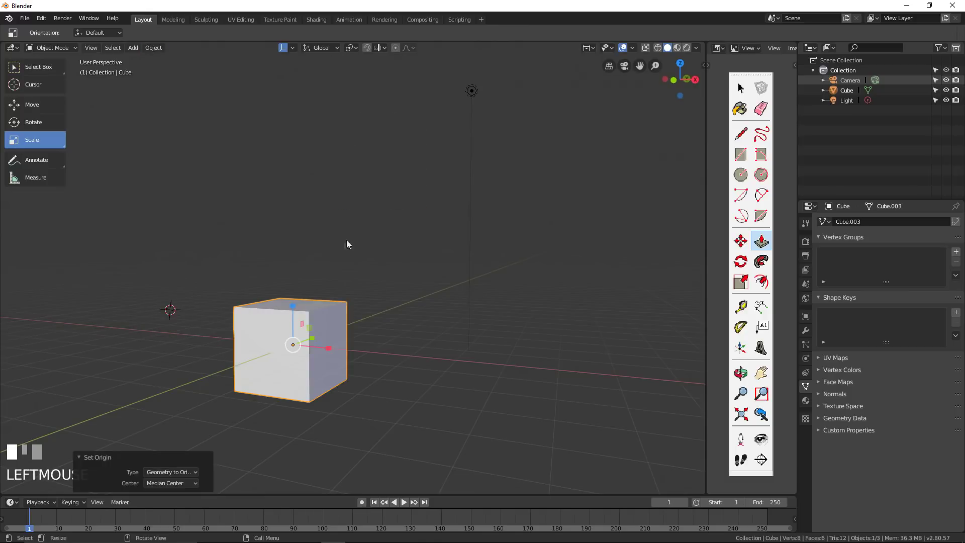
pyautogui.hotkey('ctrl', 'z')
# Use Set Origin to place the cube's origin at its geometry's center, and undo it.
pyautogui.click(152, 47)
pyautogui.moveTo(174, 77)
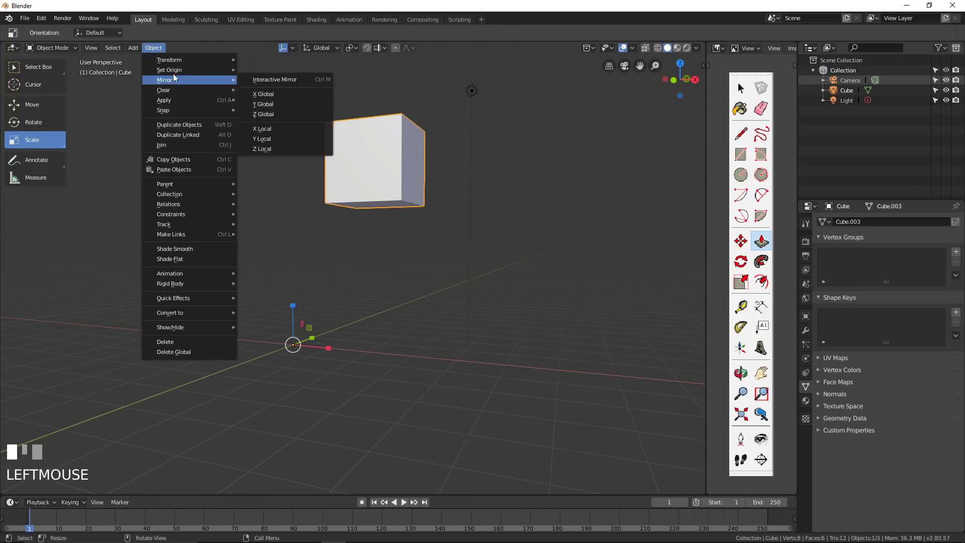
pyautogui.click(153, 47)
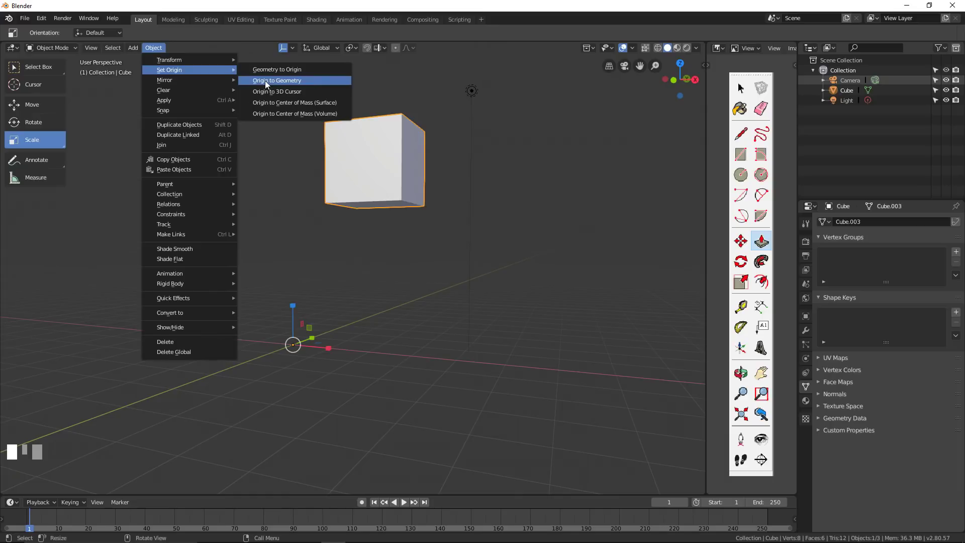
pyautogui.click(294, 82)
pyautogui.moveTo(378, 158); pyautogui.dragTo(363, 179, button='middle')
pyautogui.hotkey('ctrl', 'z')
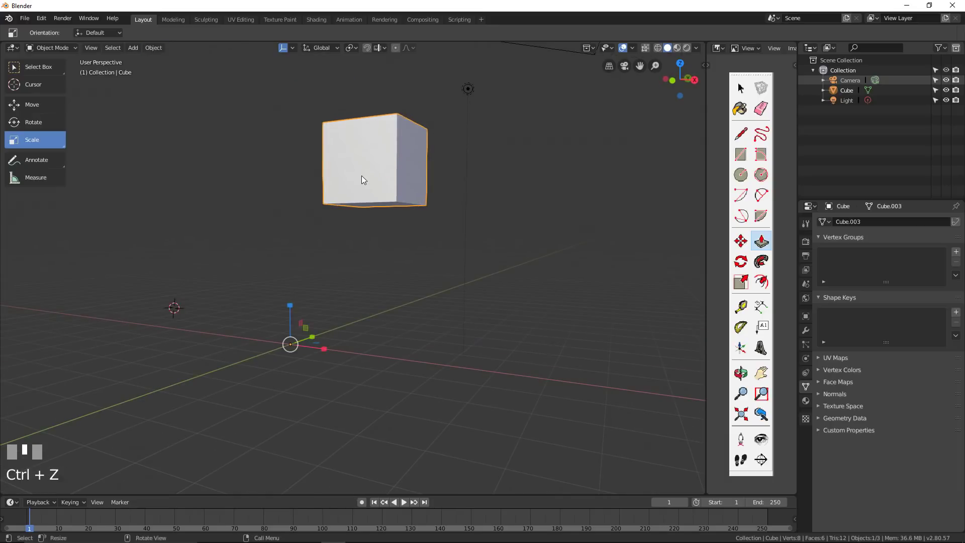
# Undo the free move of the cube's geometry and return to Object Mode.
pyautogui.hotkey('ctrl', 'z')
pyautogui.hotkey('ctrl', 'z')
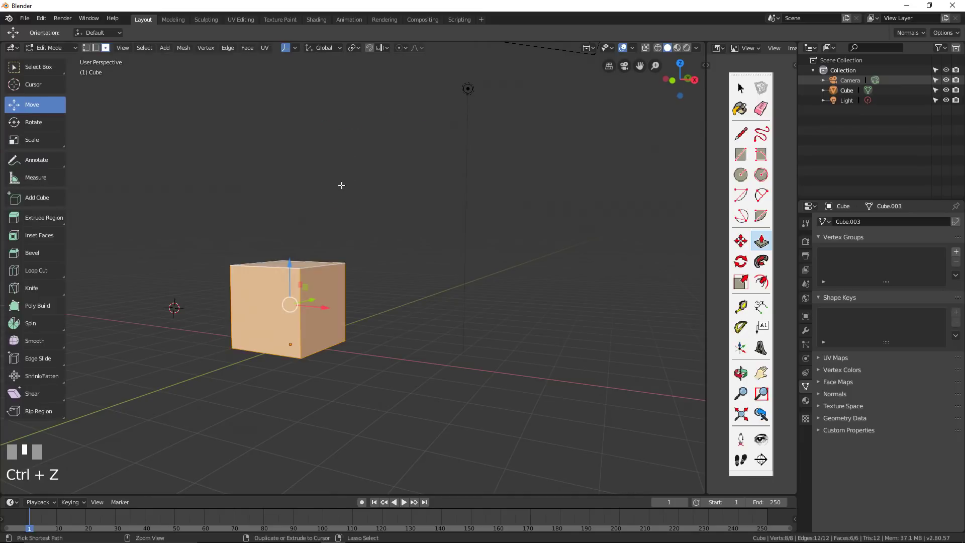
pyautogui.moveTo(327, 252); pyautogui.dragTo(370, 278, button='middle')
pyautogui.press('Tab')
# Try scaling the cube from the origin at its base, and undo the scaling.
pyautogui.scroll(3, 348, 218)
pyautogui.moveTo(353, 276); pyautogui.dragTo(405, 238)
pyautogui.scroll(-3, 408, 235)
pyautogui.hotkey('ctrl', 'z')
pyautogui.moveTo(368, 273); pyautogui.dragTo(213, 219, button='middle')
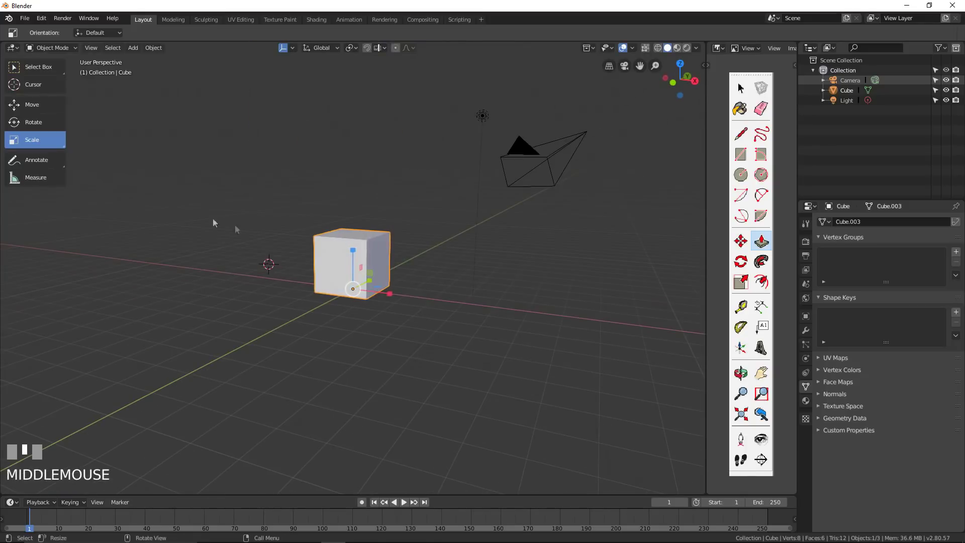
# Try rotating the cube around its base origin along different axes, cancelling each rotation.
pyautogui.click(33, 122)
pyautogui.scroll(3, 382, 276)
pyautogui.moveTo(402, 285); pyautogui.dragTo(384, 260, button='middle')
pyautogui.moveTo(385, 260)
pyautogui.mouseDown()
pyautogui.moveTo(418, 296)
pyautogui.moveTo(333, 242)
pyautogui.moveTo(377, 247)
pyautogui.mouseUp()
pyautogui.rightClick(377, 247)
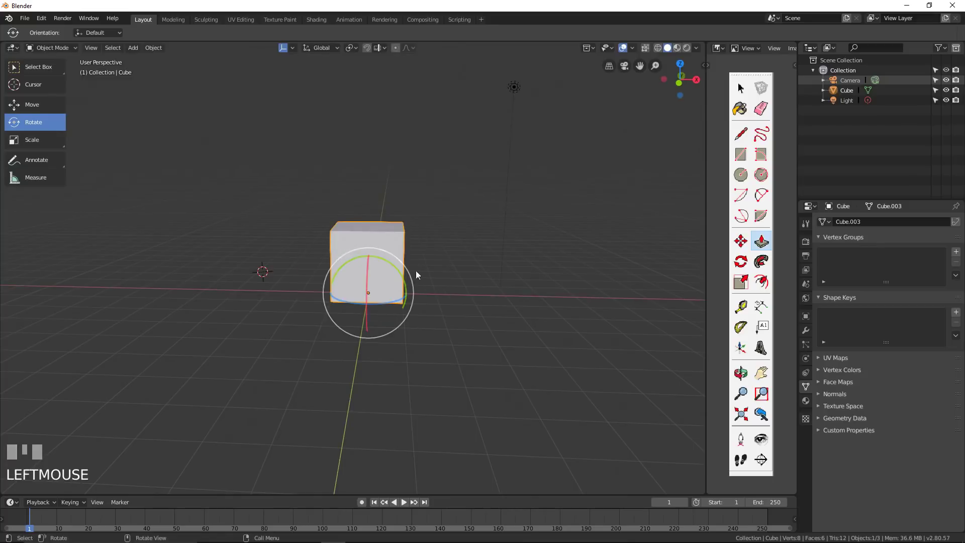
pyautogui.moveTo(415, 271); pyautogui.dragTo(357, 281, button='middle')
pyautogui.moveTo(347, 308); pyautogui.dragTo(394, 208)
pyautogui.press('Escape')
pyautogui.moveTo(379, 247); pyautogui.dragTo(400, 294)
pyautogui.scroll(3, 402, 294)
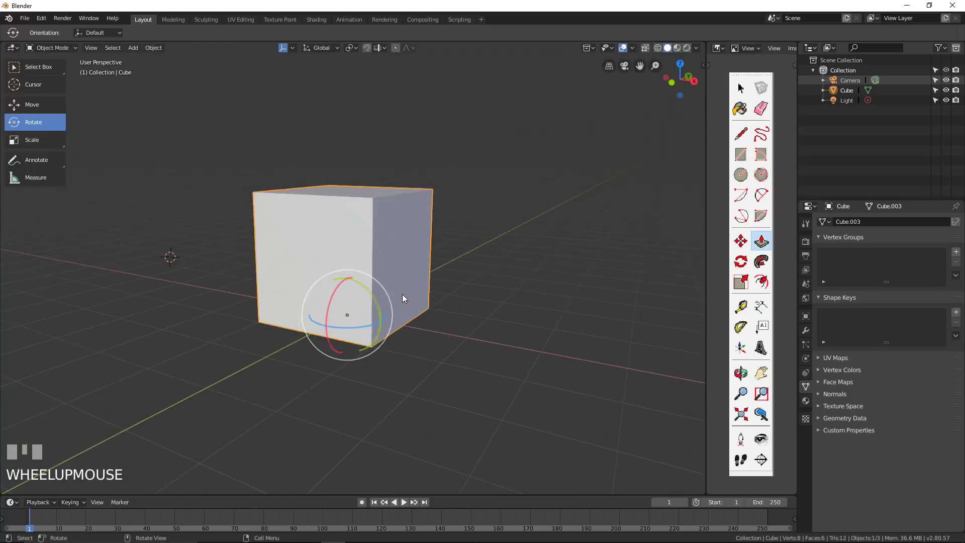
# Delete the cube from the scene.
pyautogui.moveTo(402, 295)
pyautogui.mouseDown(button='middle')
pyautogui.moveTo(384, 297)
pyautogui.moveTo(421, 295)
pyautogui.mouseUp(button='middle')
pyautogui.press('x')
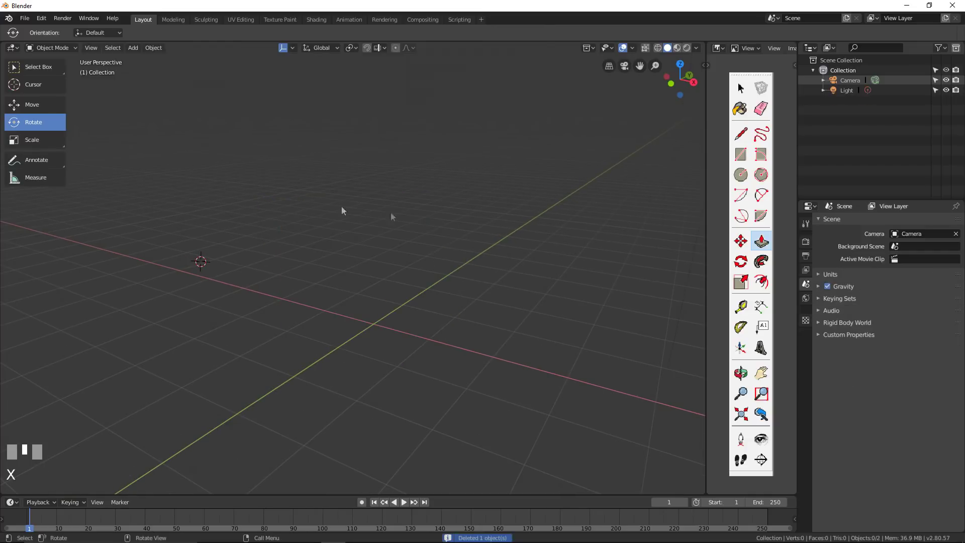
pyautogui.click(418, 294)
# Place the 3D cursor where the X and Y axes cross.
pyautogui.click(31, 86)
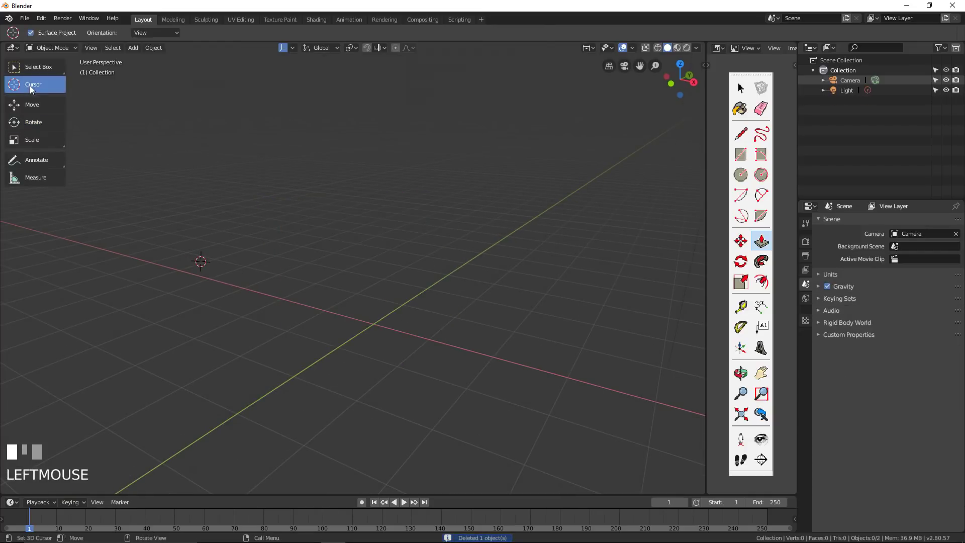
pyautogui.click(374, 321)
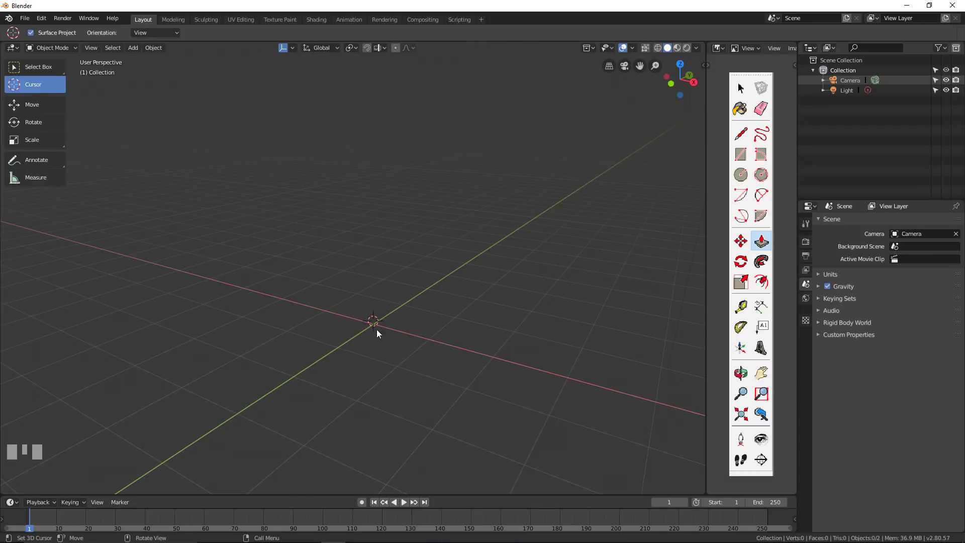
pyautogui.click(376, 325)
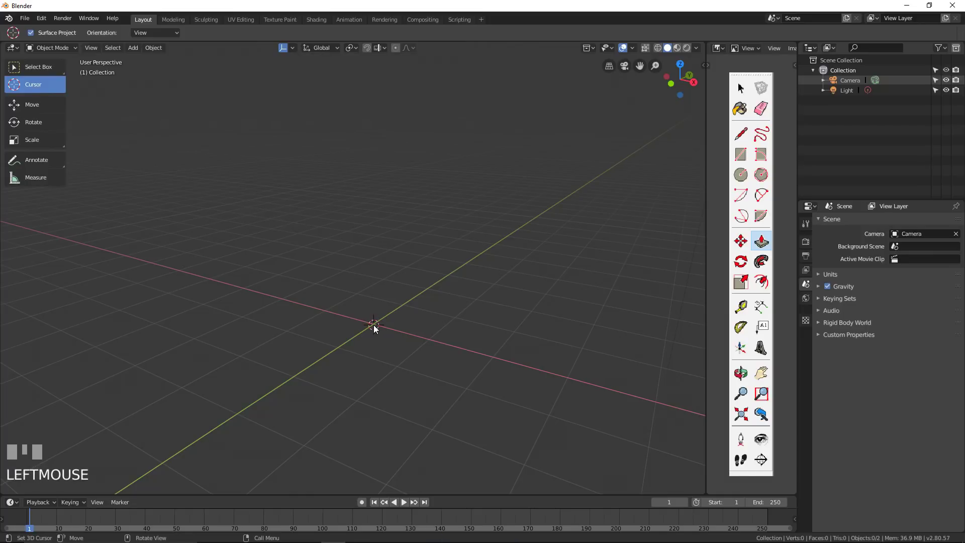
# Add a 2 m plane mesh at the 3D cursor.
pyautogui.click(134, 48)
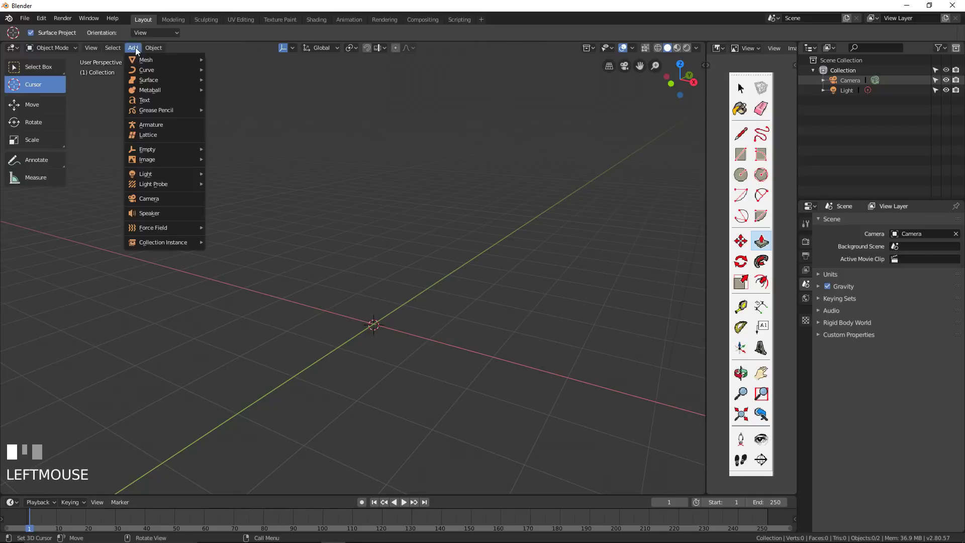
pyautogui.moveTo(135, 59)
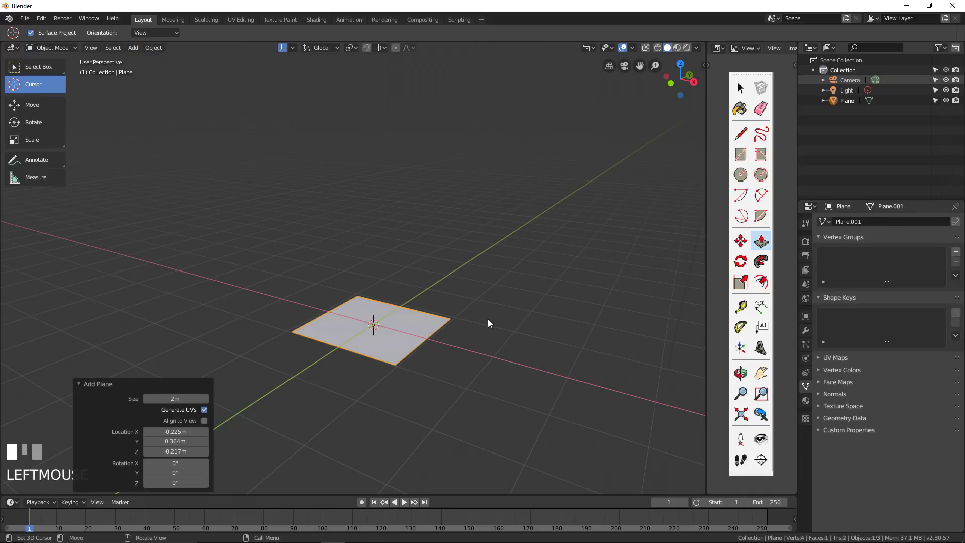
pyautogui.scroll(2, 460, 300)
pyautogui.moveTo(500, 338); pyautogui.dragTo(457, 299, button='middle')
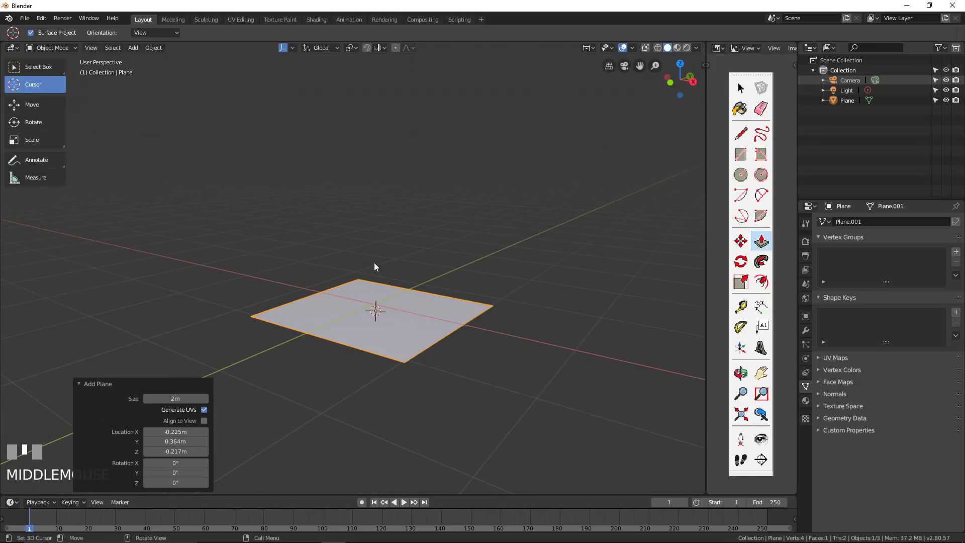
# Raise the plane about 0.24 m along Z.
pyautogui.click(29, 106)
pyautogui.moveTo(384, 268); pyautogui.dragTo(379, 249)
pyautogui.moveTo(460, 309); pyautogui.dragTo(461, 322, button='middle')
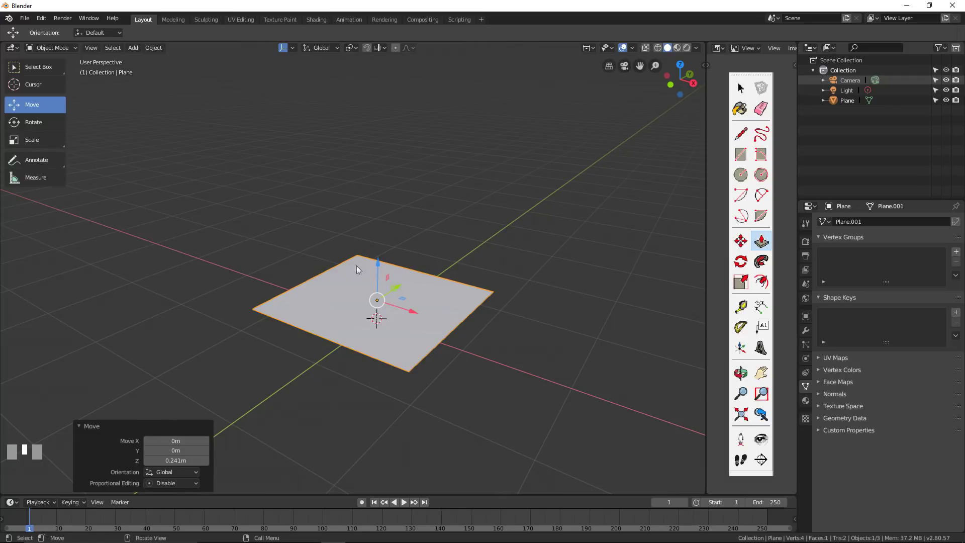
# Extrude the plane's face upward about 1.15 m in Edit Mode.
pyautogui.press('Tab')
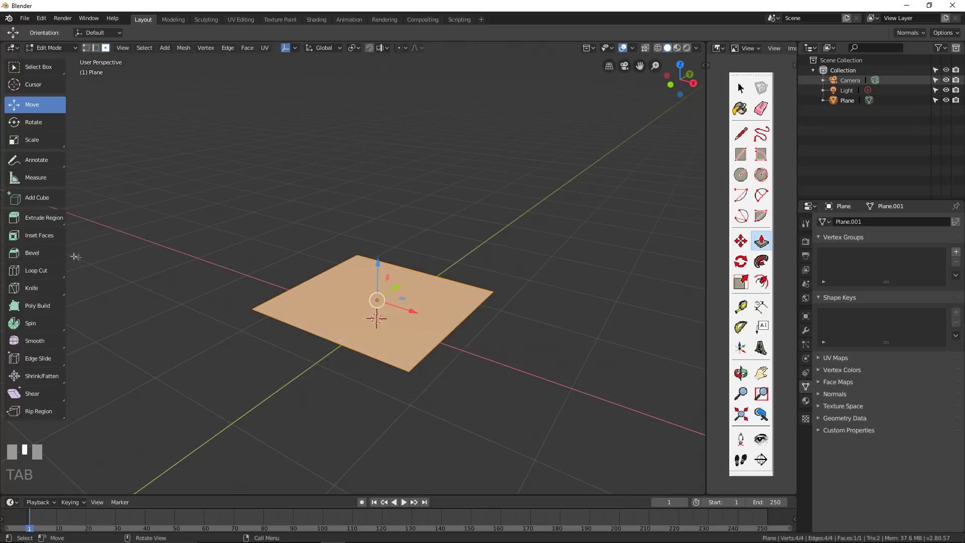
pyautogui.click(38, 218)
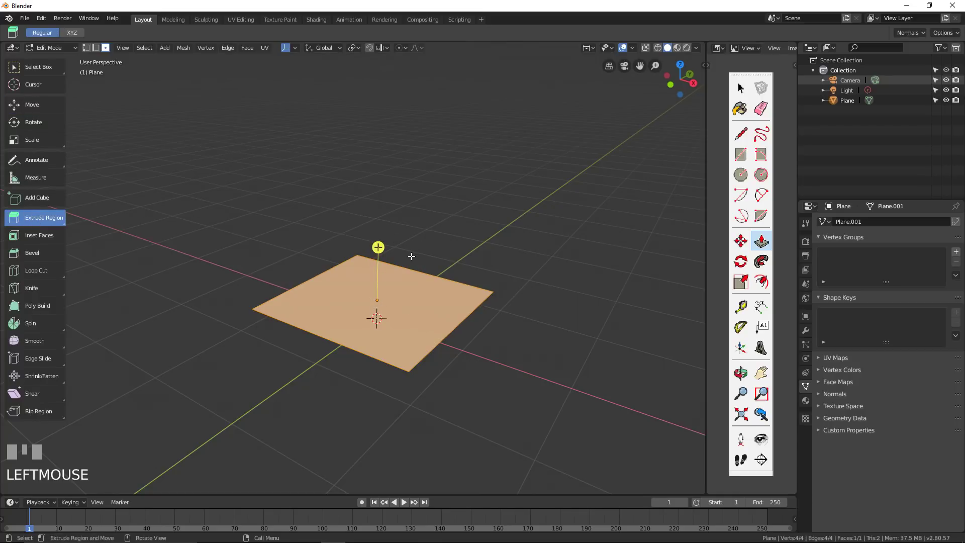
pyautogui.moveTo(378, 247); pyautogui.dragTo(390, 149)
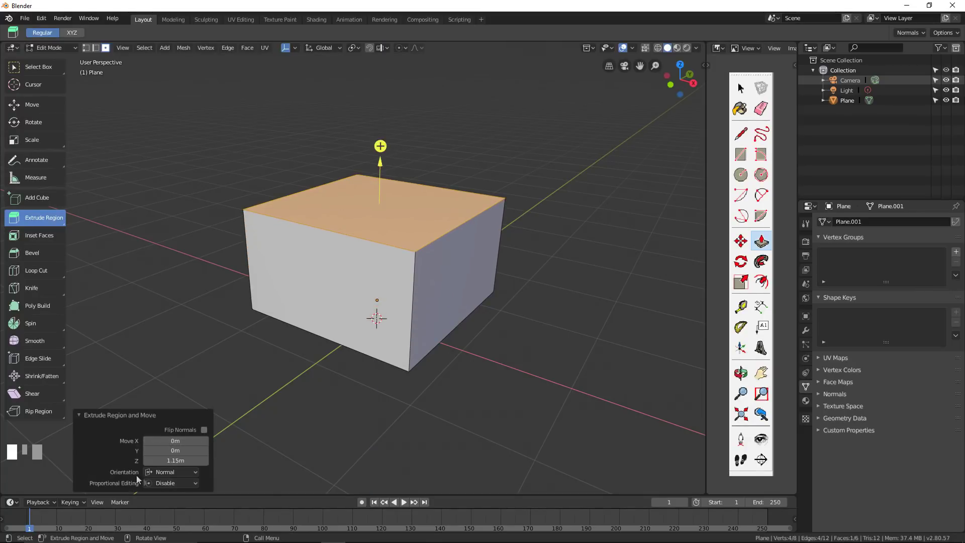
pyautogui.click(88, 418)
pyautogui.click(83, 487)
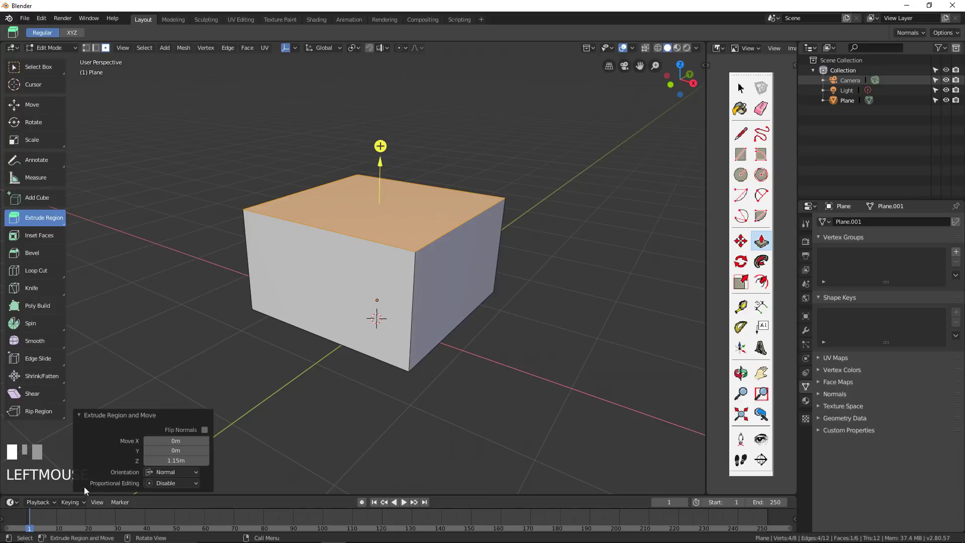
# Set the extrusion's Z distance to 0.15 m.
pyautogui.click(195, 461)
pyautogui.write('0.15')
pyautogui.press('KP_Enter')
pyautogui.scroll(2, 421, 309)
pyautogui.moveTo(420, 310); pyautogui.dragTo(415, 289, button='middle')
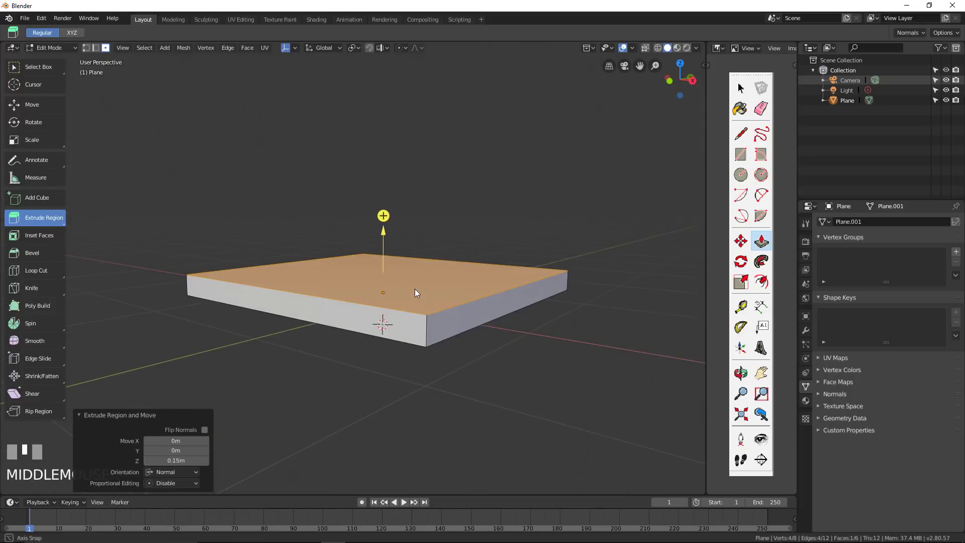
# Set the extrusion's Z distance to 0.3 m.
pyautogui.click(179, 460)
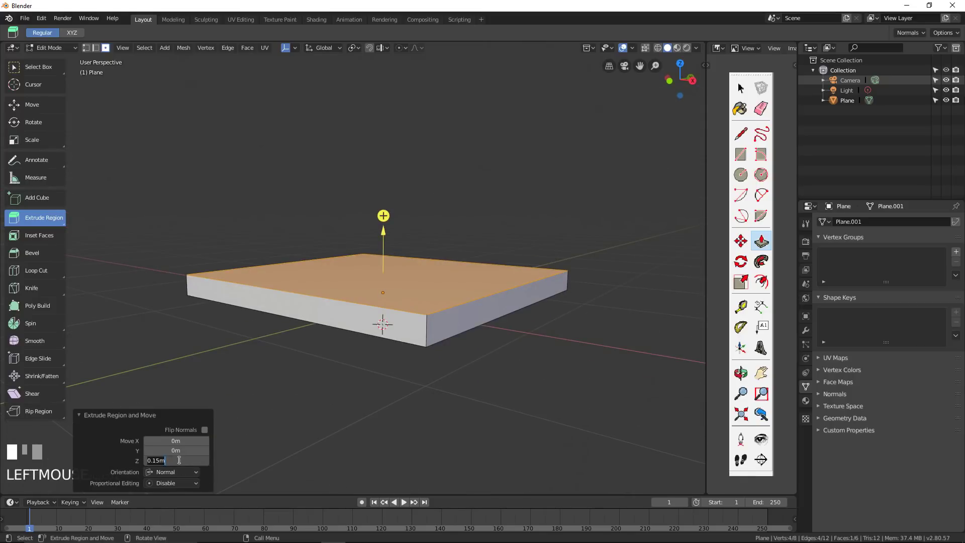
pyautogui.write('0.3')
pyautogui.press('KP_Enter')
pyautogui.scroll(-2, 376, 270)
pyautogui.moveTo(376, 271)
pyautogui.mouseDown(button='middle')
pyautogui.moveTo(479, 285)
pyautogui.moveTo(364, 282)
pyautogui.moveTo(448, 277)
pyautogui.moveTo(371, 274)
pyautogui.moveTo(366, 295)
pyautogui.moveTo(364, 282)
pyautogui.mouseUp(button='middle')
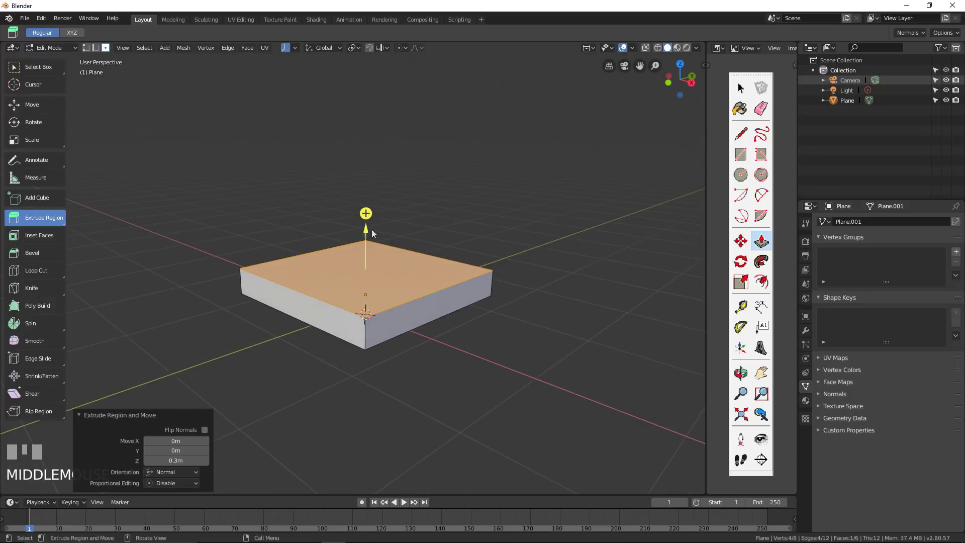
pyautogui.keyDown('shift'); pyautogui.moveTo(349, 306); pyautogui.dragTo(369, 301, button='middle'); pyautogui.keyUp('shift')
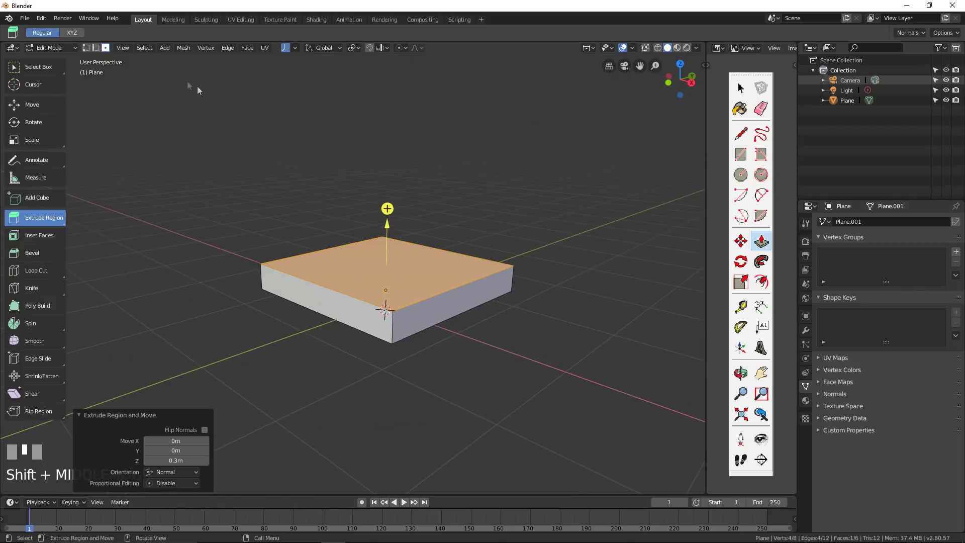
# Extrude one upper edge of the slab about 0.82 m along its normal in edge select mode.
pyautogui.click(95, 47)
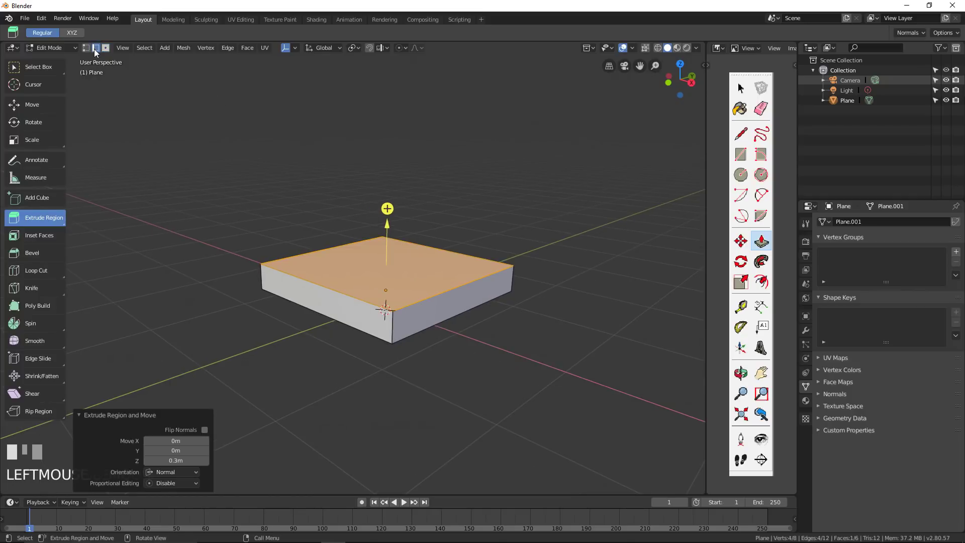
pyautogui.click(327, 286)
pyautogui.moveTo(292, 261); pyautogui.dragTo(221, 212)
pyautogui.moveTo(346, 312)
pyautogui.mouseDown(button='middle')
pyautogui.moveTo(297, 287)
pyautogui.moveTo(349, 299)
pyautogui.moveTo(335, 300)
pyautogui.mouseUp(button='middle')
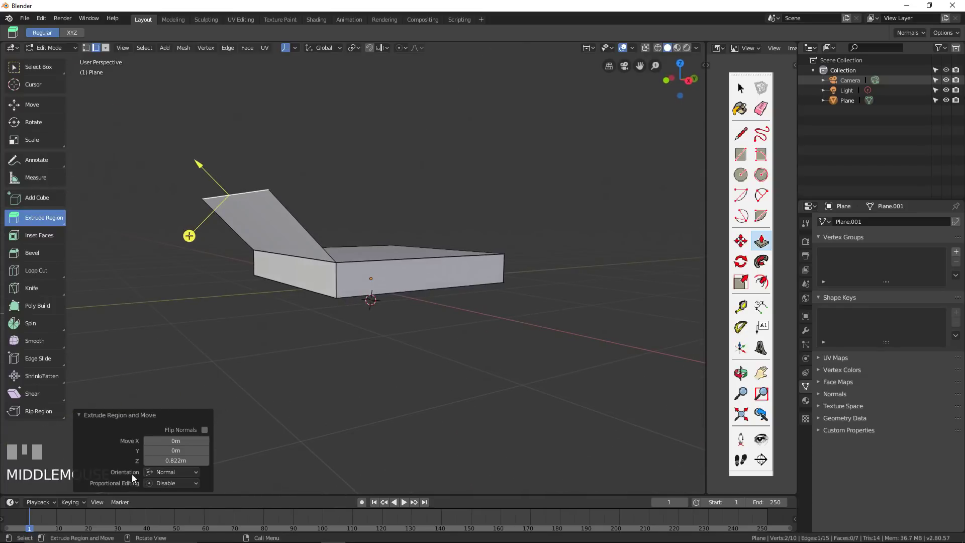
# Set the edge extrusion's orientation to Global.
pyautogui.click(175, 472)
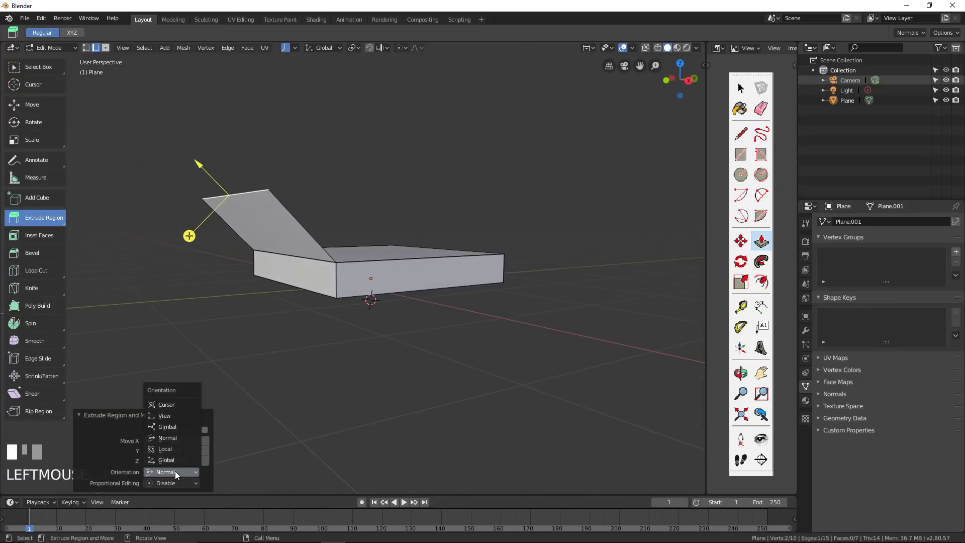
pyautogui.click(175, 472)
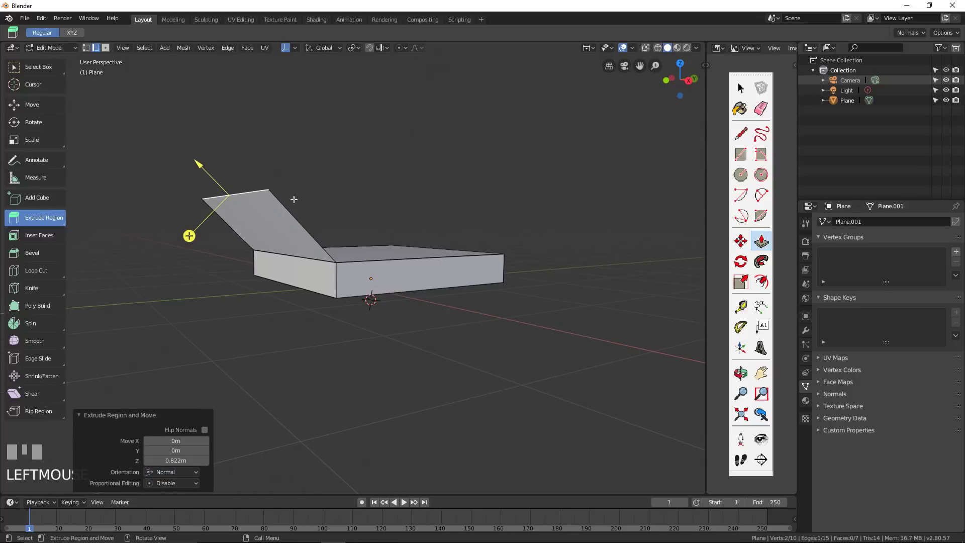
pyautogui.click(175, 471)
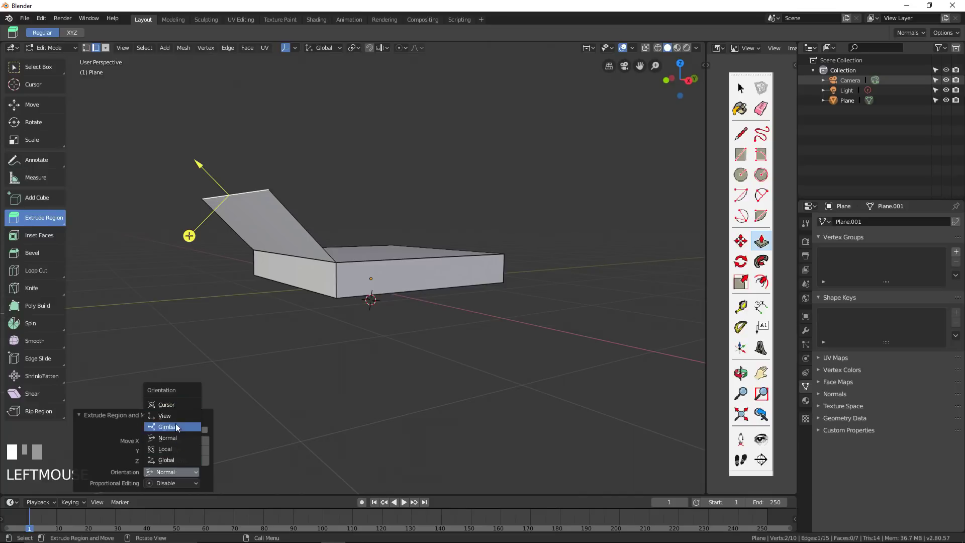
pyautogui.click(171, 460)
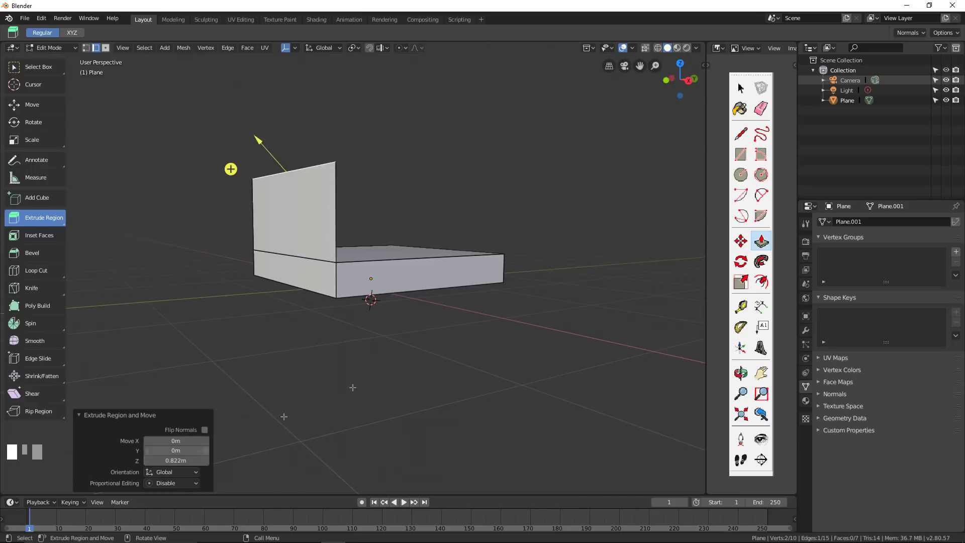
# Extrude the same upper edge about 0.64 m with Normal orientation, and undo the extrusion.
pyautogui.moveTo(673, 72)
pyautogui.mouseDown()
pyautogui.moveTo(700, 86)
pyautogui.moveTo(674, 88)
pyautogui.mouseUp()
pyautogui.moveTo(231, 206); pyautogui.dragTo(284, 170)
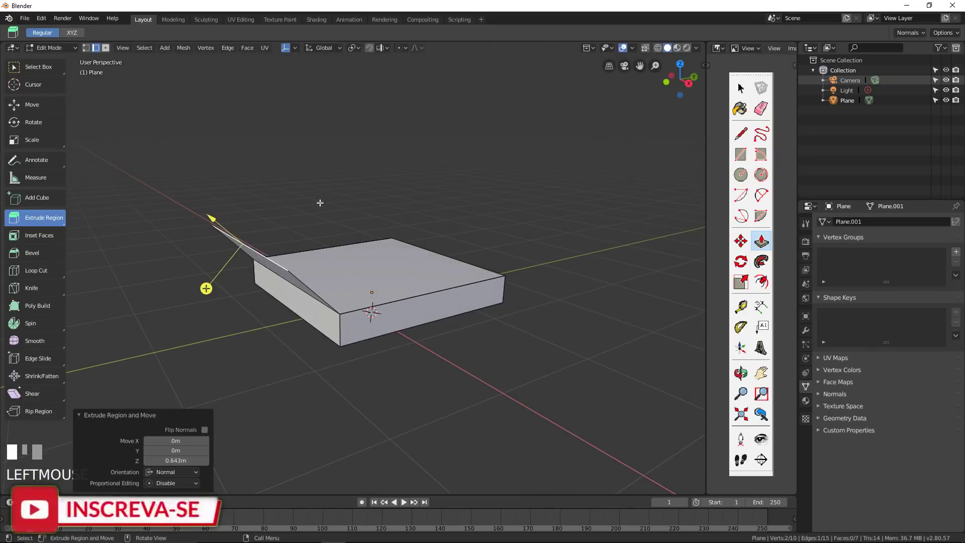
pyautogui.hotkey('ctrl', 'z')
pyautogui.moveTo(321, 204); pyautogui.dragTo(329, 253, button='middle')
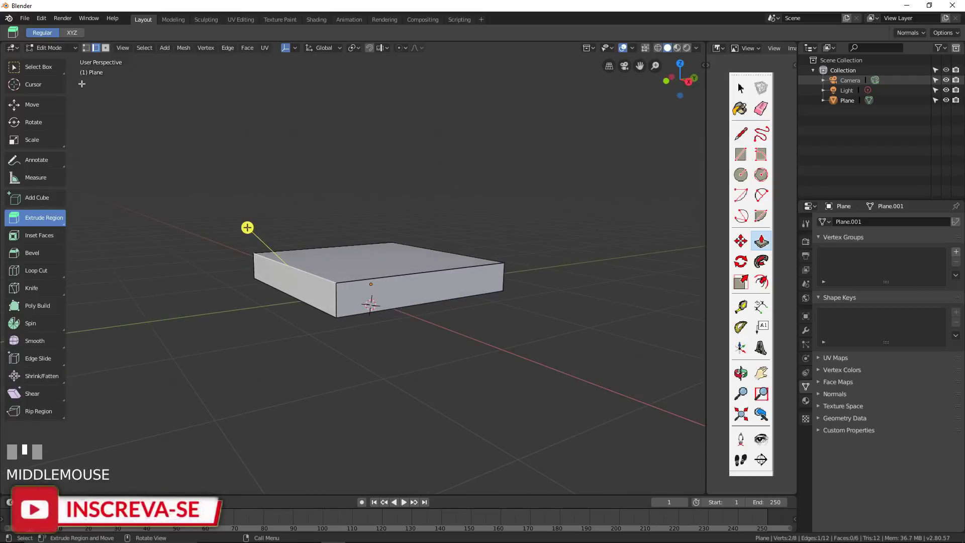
# Extrude one upper corner vertex of the slab freely outward in vertex select mode, and delete the extruded vertex.
pyautogui.click(86, 49)
pyautogui.rightClick(256, 250)
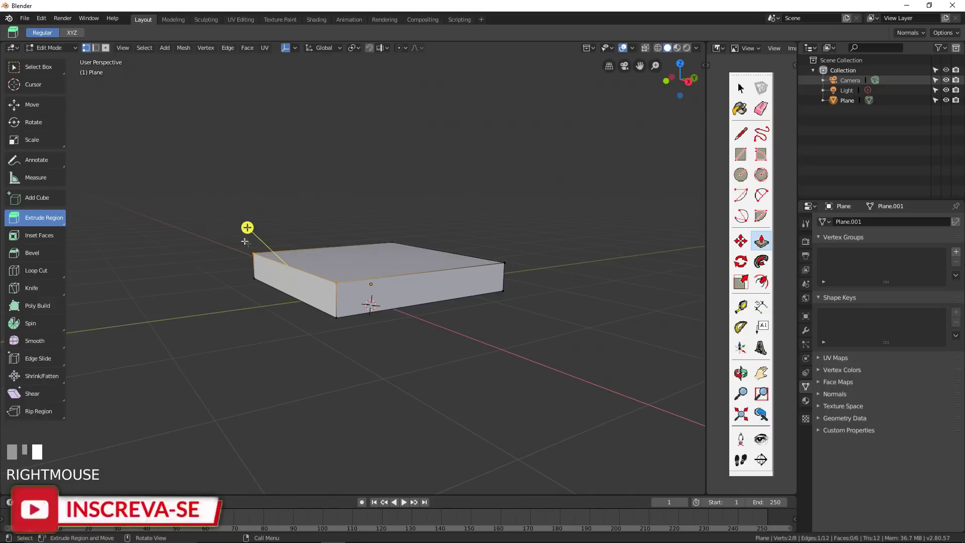
pyautogui.moveTo(245, 241); pyautogui.dragTo(272, 257, button='middle')
pyautogui.click(259, 260)
pyautogui.moveTo(211, 226); pyautogui.dragTo(129, 157)
pyautogui.moveTo(271, 249); pyautogui.dragTo(320, 230, button='middle')
pyautogui.press('Tab')
pyautogui.press('Tab')
pyautogui.press('x')
pyautogui.click(249, 213)
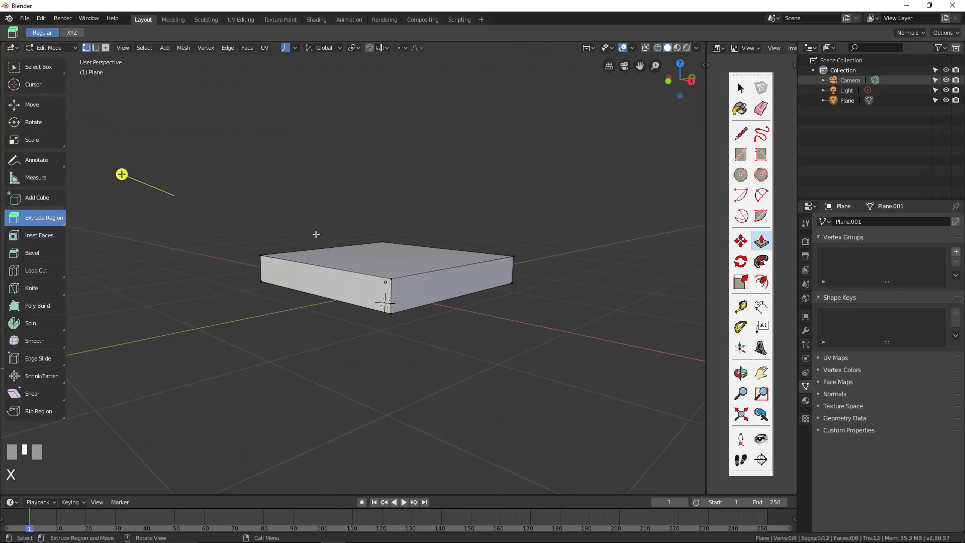
# Select the slab's four upper corner vertices in Edit Mode and extrude the top face about 1.01 m along its normal.
pyautogui.press('Tab')
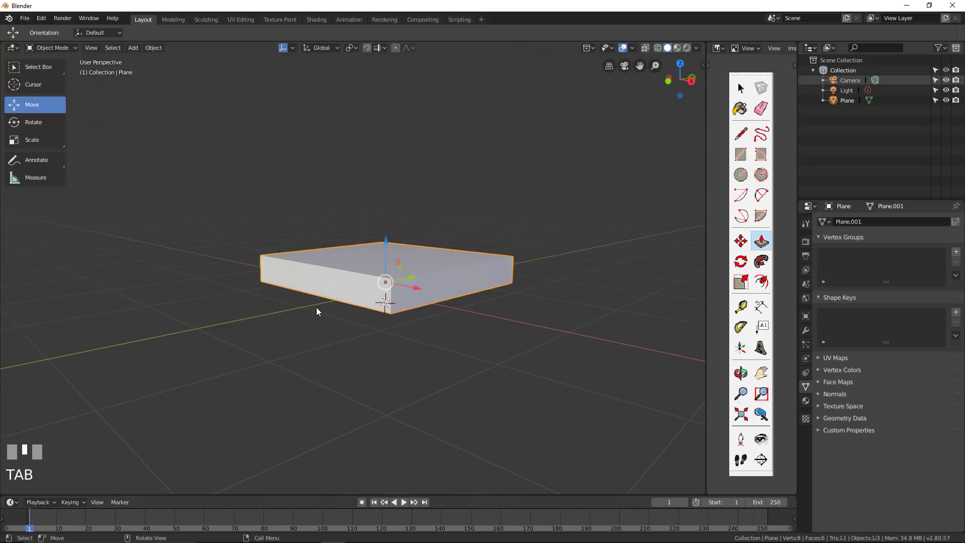
pyautogui.moveTo(316, 307); pyautogui.dragTo(324, 325, button='middle')
pyautogui.press('Tab')
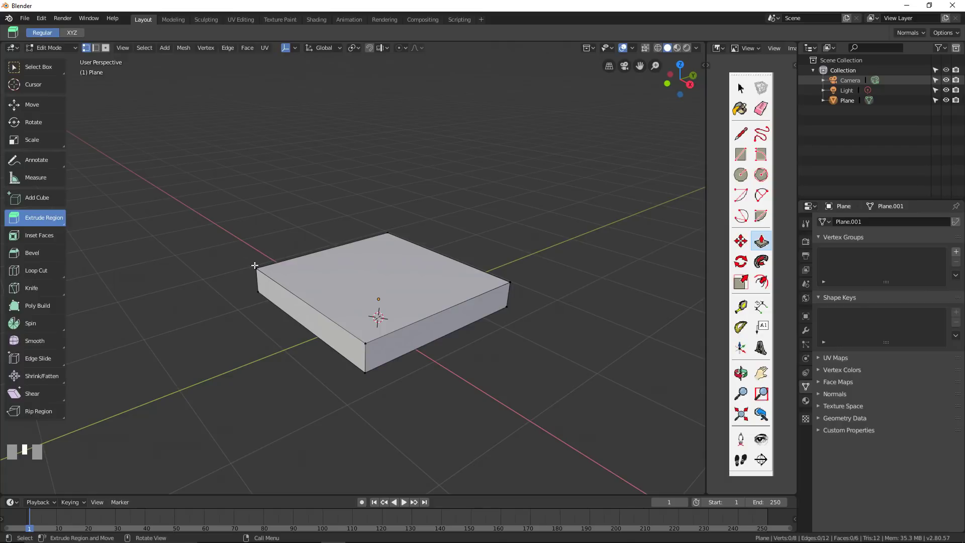
pyautogui.rightClick(260, 267)
pyautogui.click(258, 268)
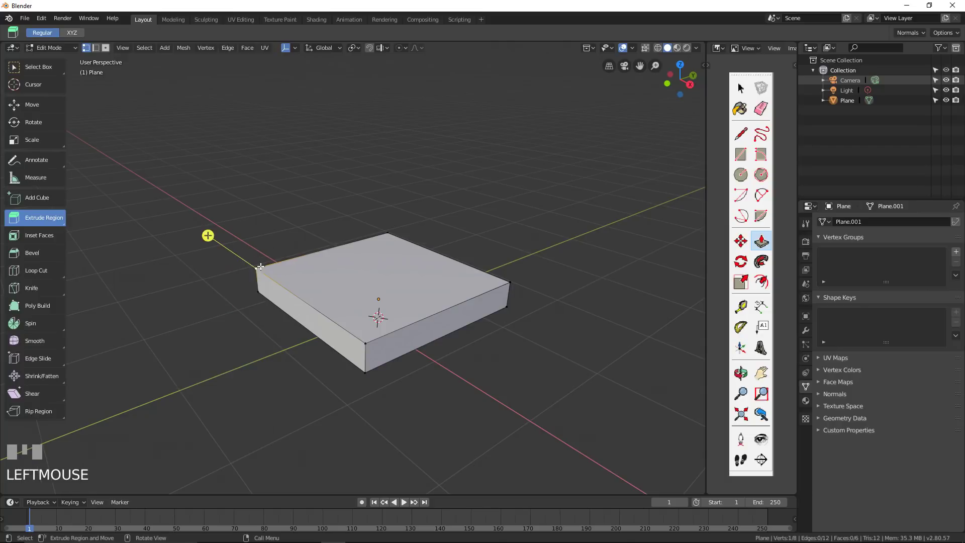
pyautogui.keyDown('shift'); pyautogui.click(388, 232); pyautogui.keyUp('shift')
pyautogui.keyDown('shift'); pyautogui.click(509, 279); pyautogui.keyUp('shift')
pyautogui.keyDown('shift'); pyautogui.click(367, 342); pyautogui.keyUp('shift')
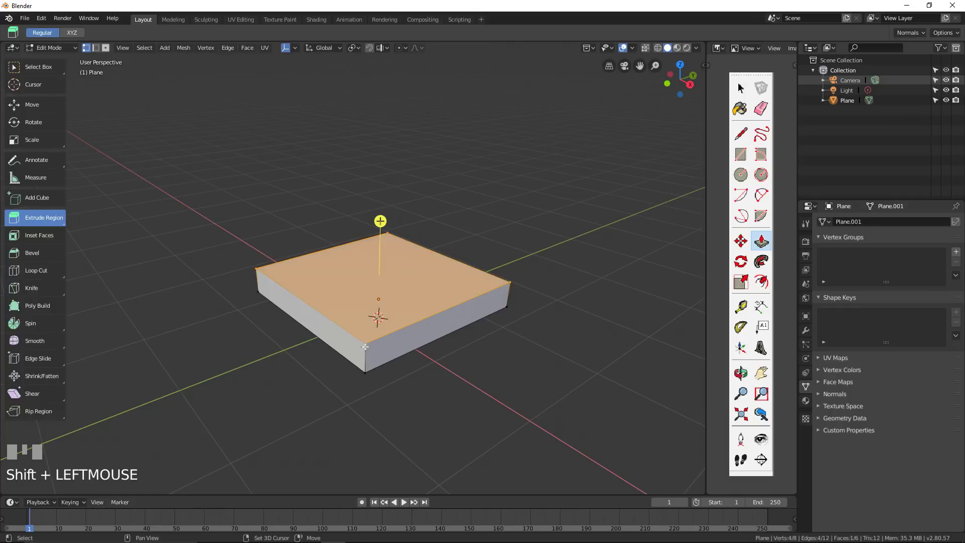
pyautogui.moveTo(367, 342); pyautogui.dragTo(435, 299, button='middle')
pyautogui.press('e')
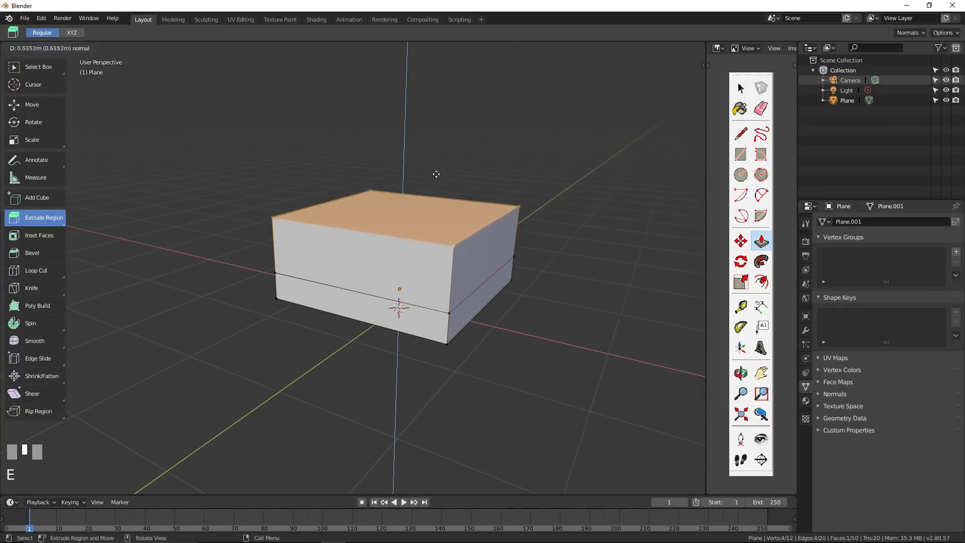
pyautogui.click(424, 140)
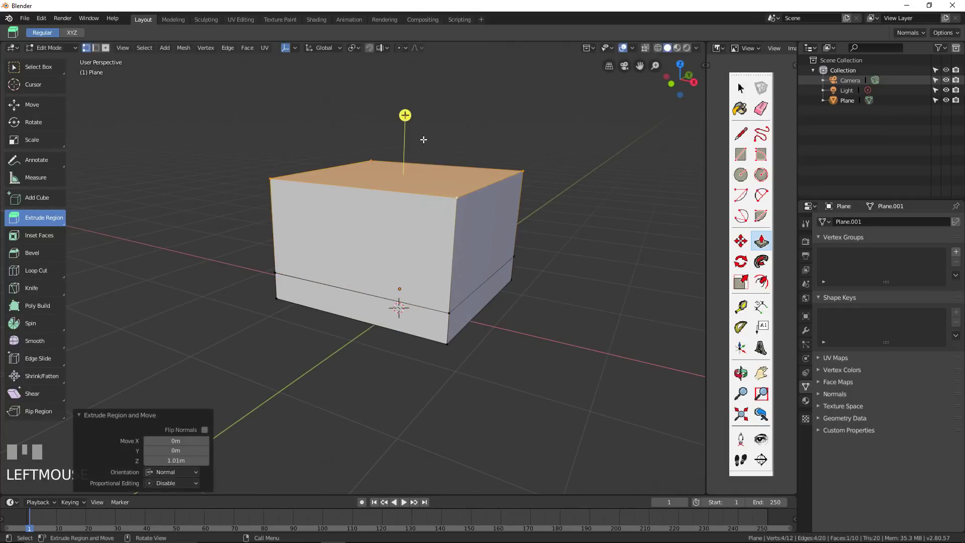
# Switch to the Move tool and reduce the top face extrusion's Z distance to about 0.203 m.
pyautogui.click(32, 105)
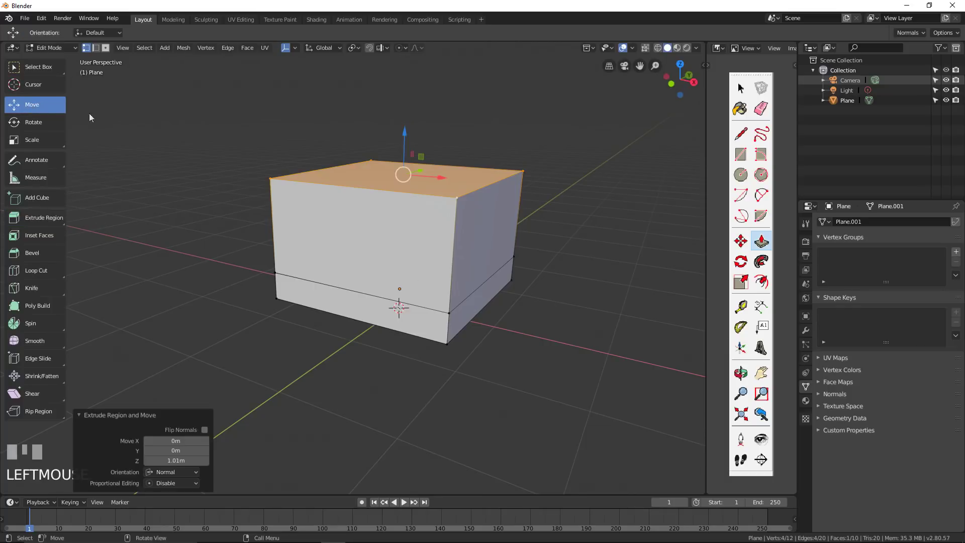
pyautogui.moveTo(422, 175); pyautogui.dragTo(174, 340, button='middle')
pyautogui.moveTo(186, 461); pyautogui.dragTo(149, 461)
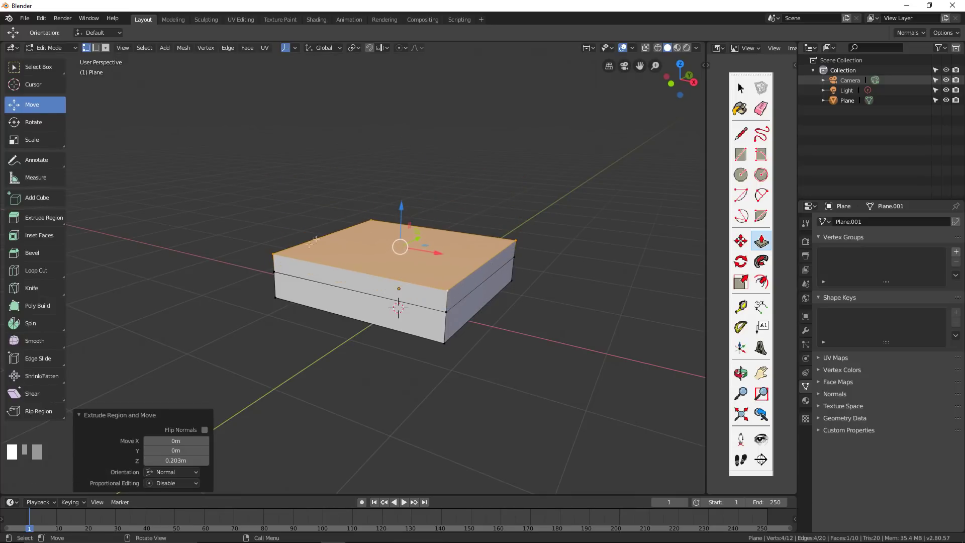
pyautogui.moveTo(292, 237); pyautogui.dragTo(271, 237, button='middle')
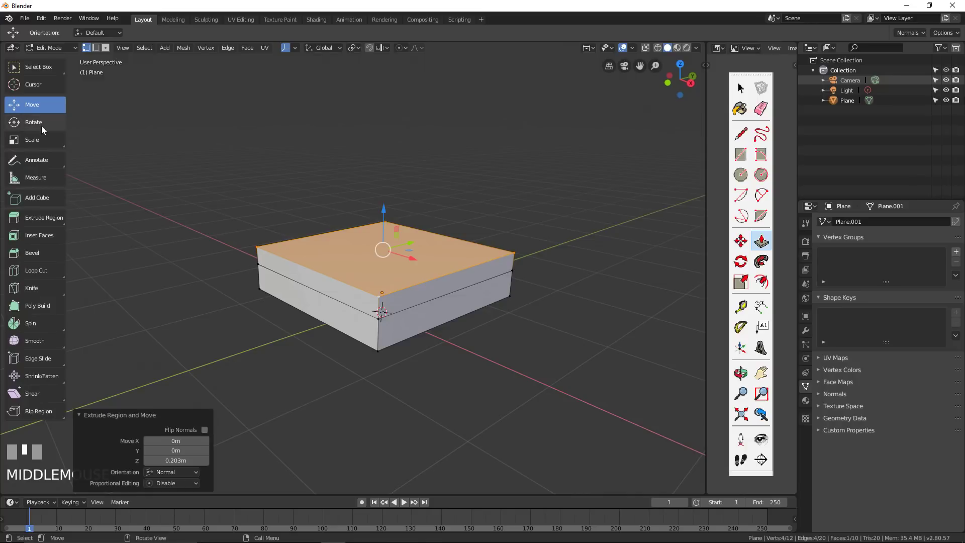
# Try scaling the top face to about 0.76 in X and Y, and undo the scaling.
pyautogui.click(36, 139)
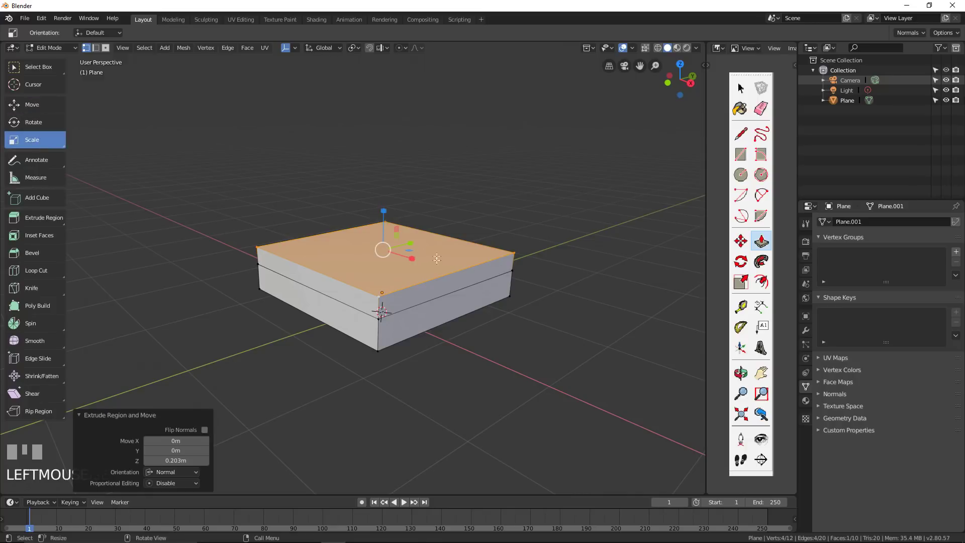
pyautogui.moveTo(437, 258); pyautogui.dragTo(446, 254, button='middle')
pyautogui.scroll(3, 470, 262)
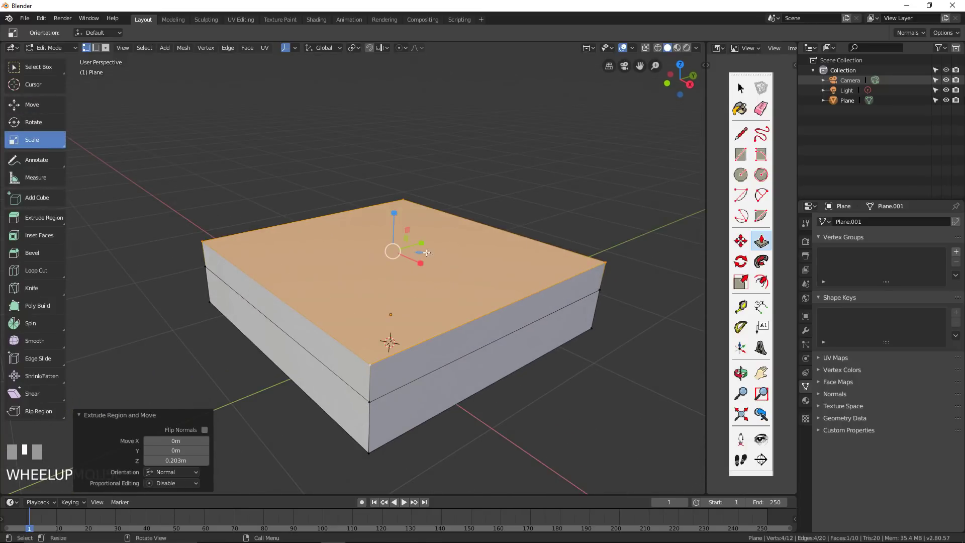
pyautogui.moveTo(426, 252); pyautogui.dragTo(413, 252)
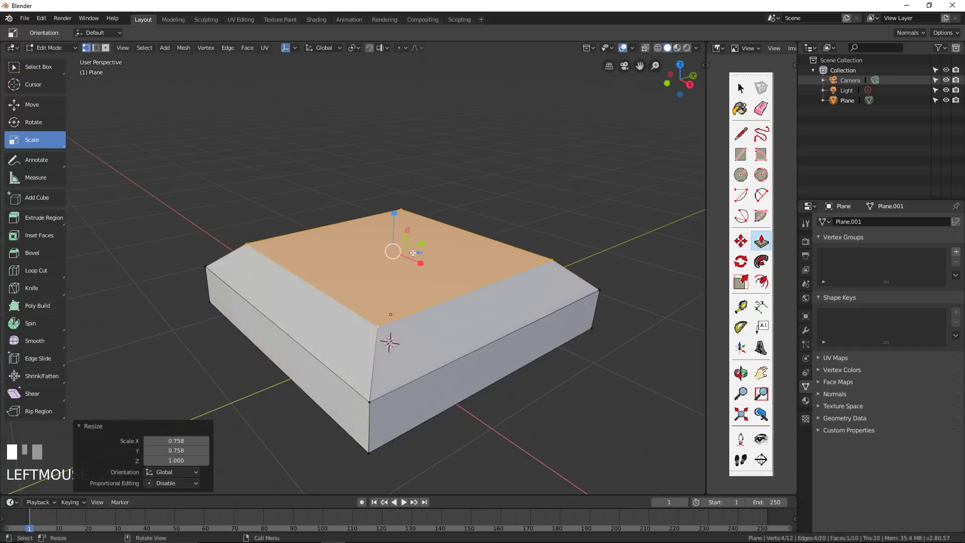
pyautogui.hotkey('ctrl', 'z')
# Scale the top face to about 0.57 in X and Y, and set its X scale to 0.417.
pyautogui.moveTo(413, 252); pyautogui.dragTo(421, 272, button='middle')
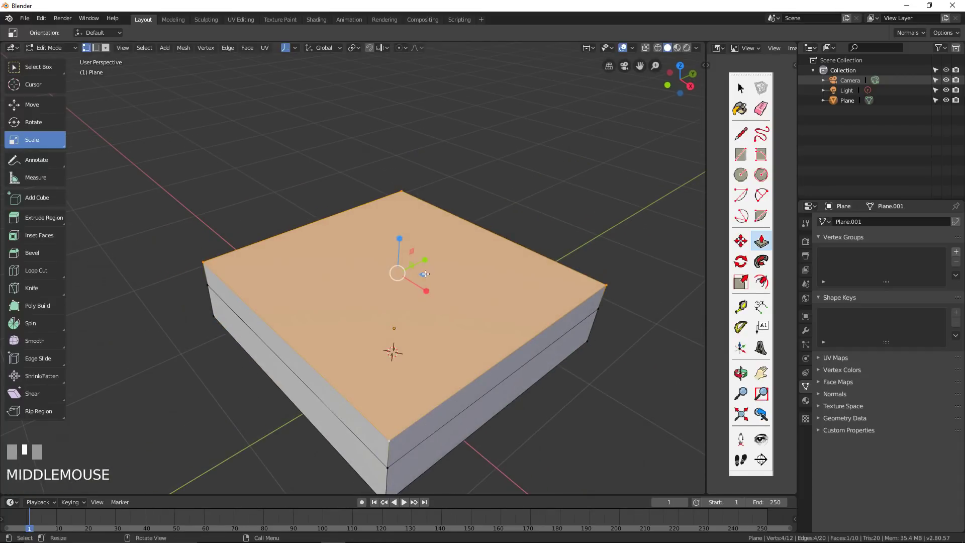
pyautogui.moveTo(424, 274)
pyautogui.mouseDown()
pyautogui.moveTo(457, 272)
pyautogui.moveTo(405, 276)
pyautogui.moveTo(416, 274)
pyautogui.mouseUp()
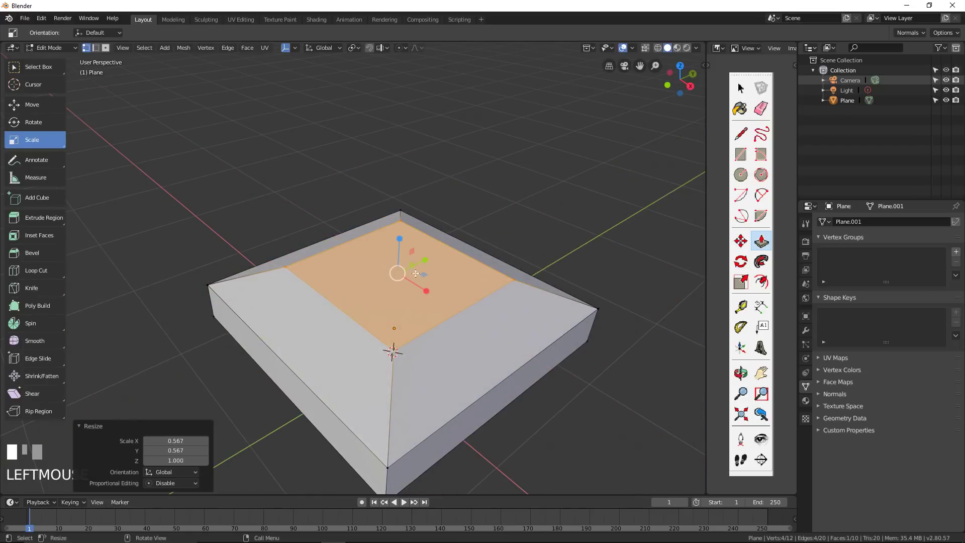
pyautogui.click(176, 441)
pyautogui.write('0.417')
pyautogui.press('Return')
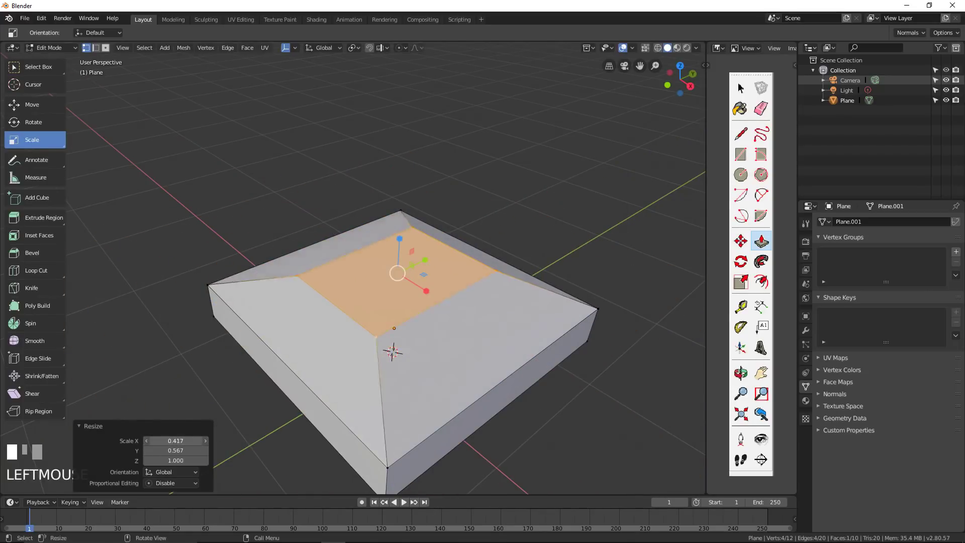
# Set the top face's scale to 0.2 in both X and Y.
pyautogui.moveTo(175, 441)
pyautogui.mouseDown()
pyautogui.moveTo(186, 450)
pyautogui.moveTo(172, 451)
pyautogui.mouseUp()
pyautogui.click(176, 441)
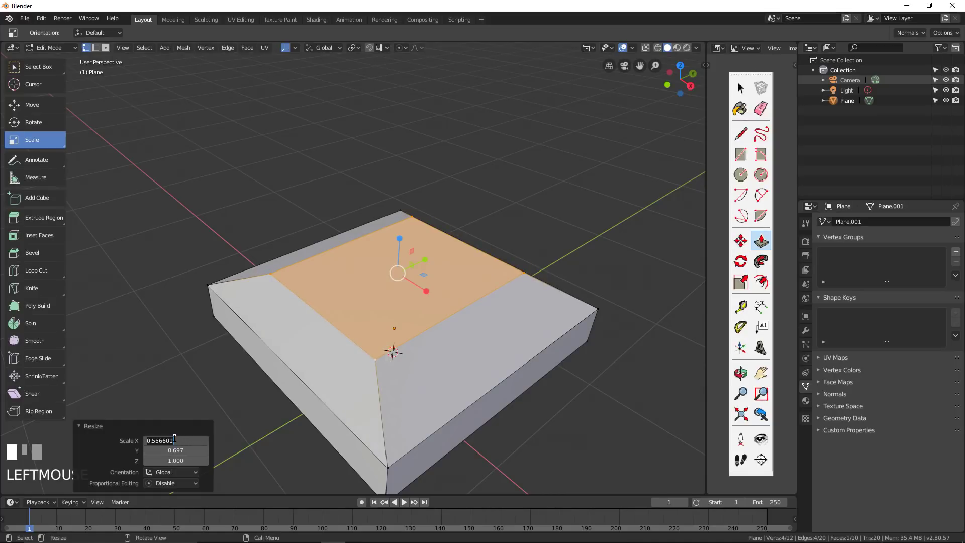
pyautogui.write('0.2')
pyautogui.press('KP_Enter')
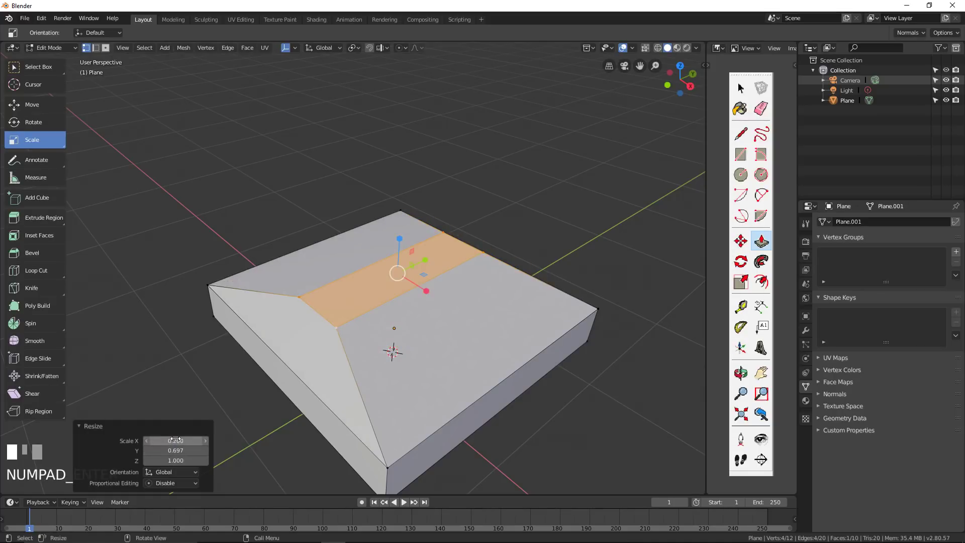
pyautogui.click(176, 451)
pyautogui.write('0.2')
pyautogui.press('KP_Enter')
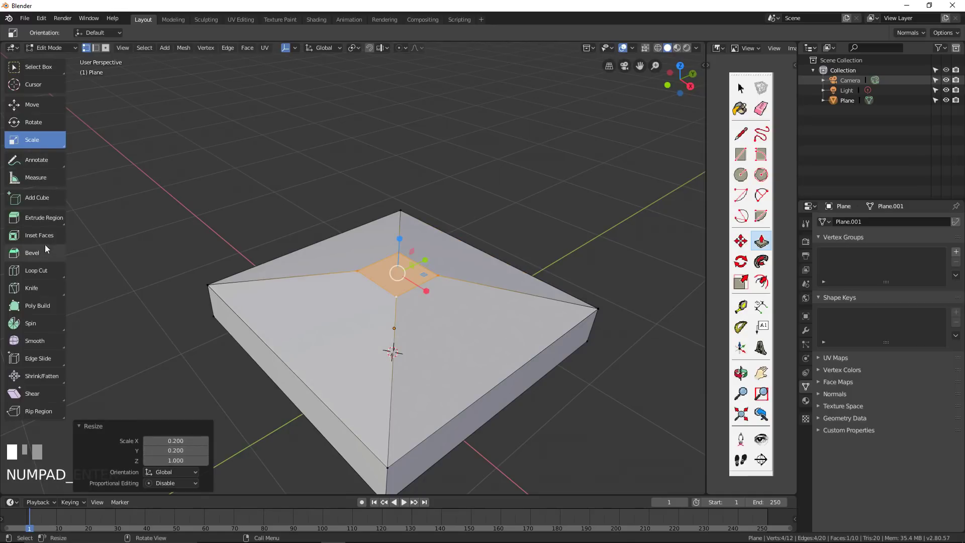
# Extrude the small top face upward about 0.7 m with Extrude Region to form a column.
pyautogui.click(39, 218)
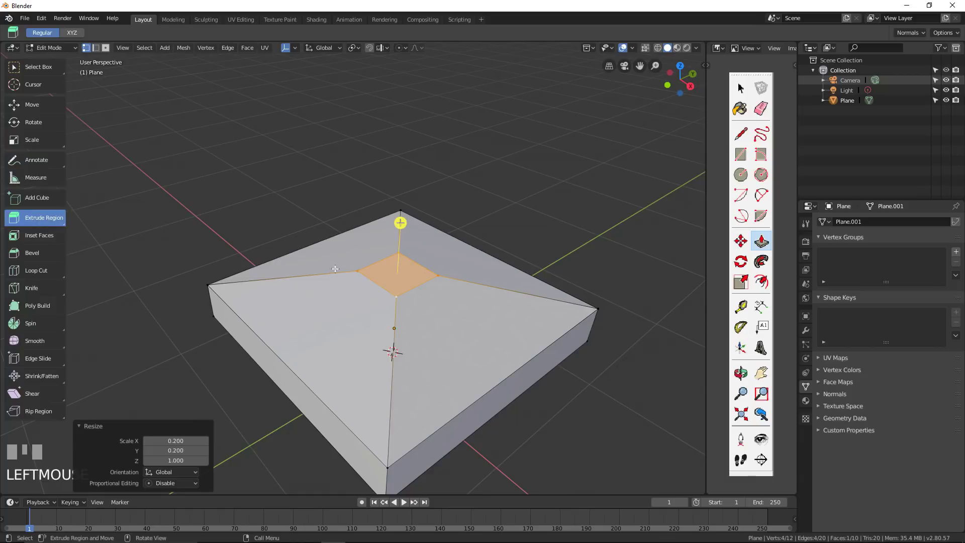
pyautogui.moveTo(389, 227); pyautogui.dragTo(398, 131)
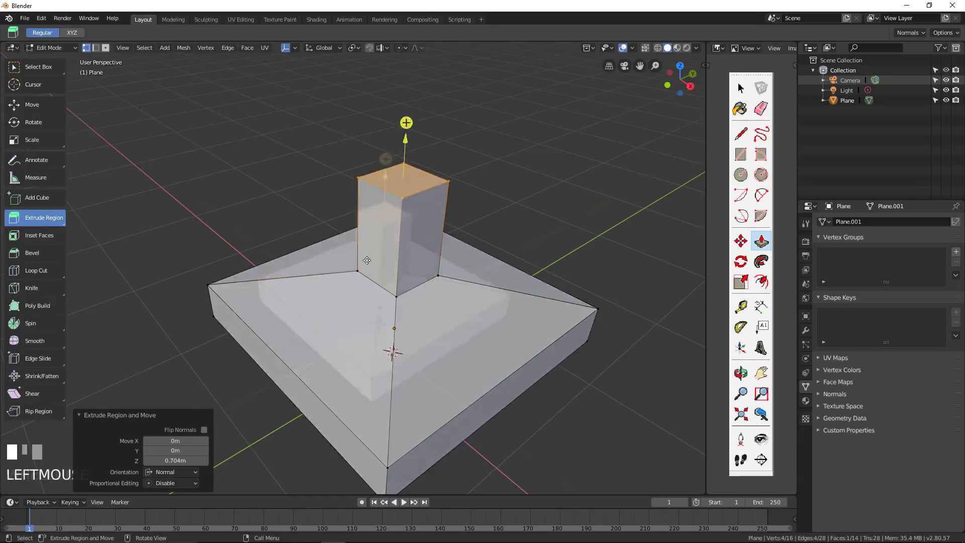
# Inset the column's top face by about 0.11 m with the Inset Faces tool.
pyautogui.moveTo(397, 131); pyautogui.dragTo(417, 233, button='middle')
pyautogui.scroll(3, 447, 244)
pyautogui.scroll(3, 420, 358)
pyautogui.scroll(3, 382, 312)
pyautogui.press('KP_0')
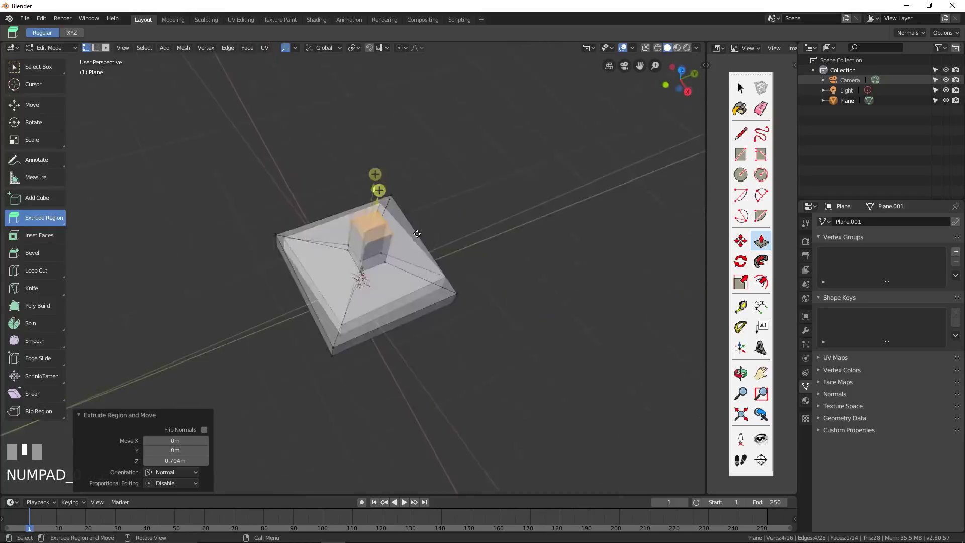
pyautogui.scroll(2, 404, 213)
pyautogui.press('KP_Decimal')
pyautogui.scroll(-4, 404, 214)
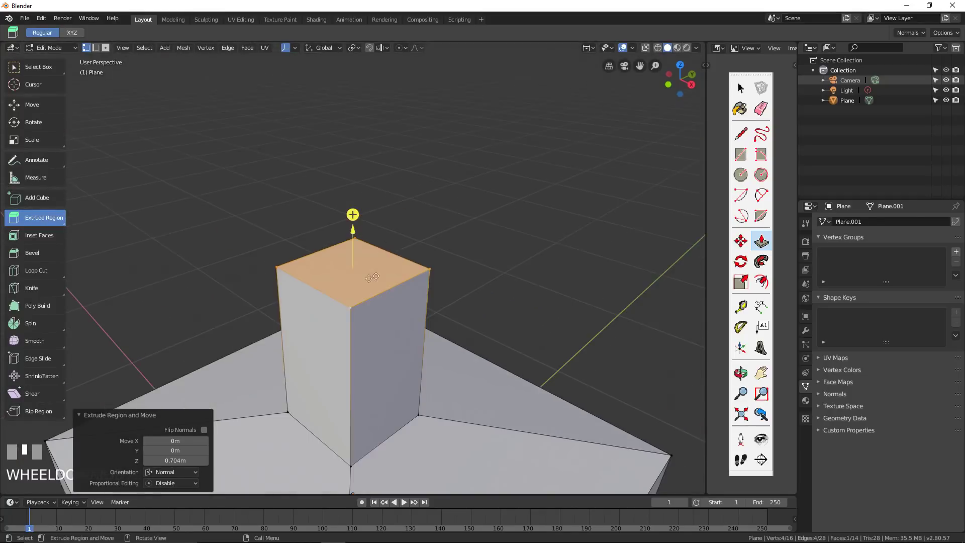
pyautogui.moveTo(405, 214); pyautogui.dragTo(367, 272, button='middle')
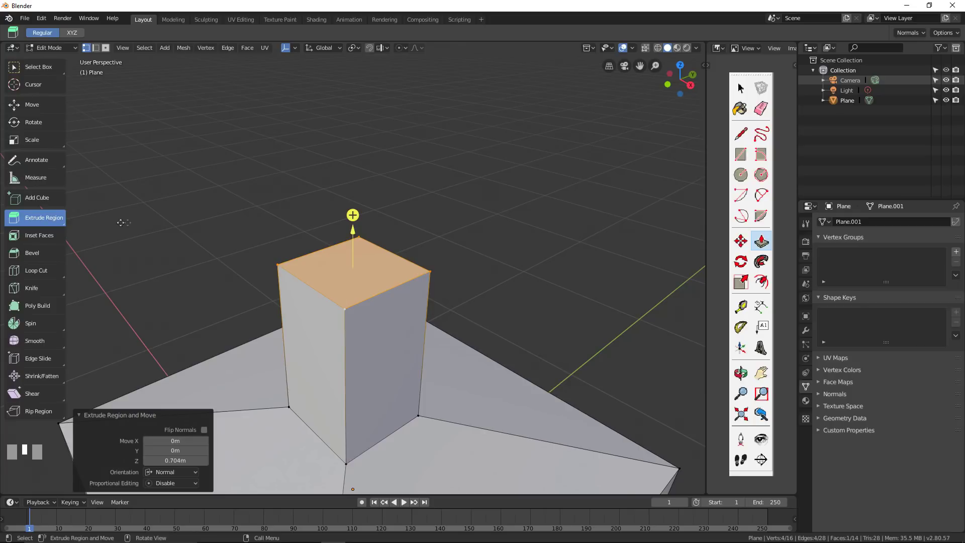
pyautogui.click(35, 239)
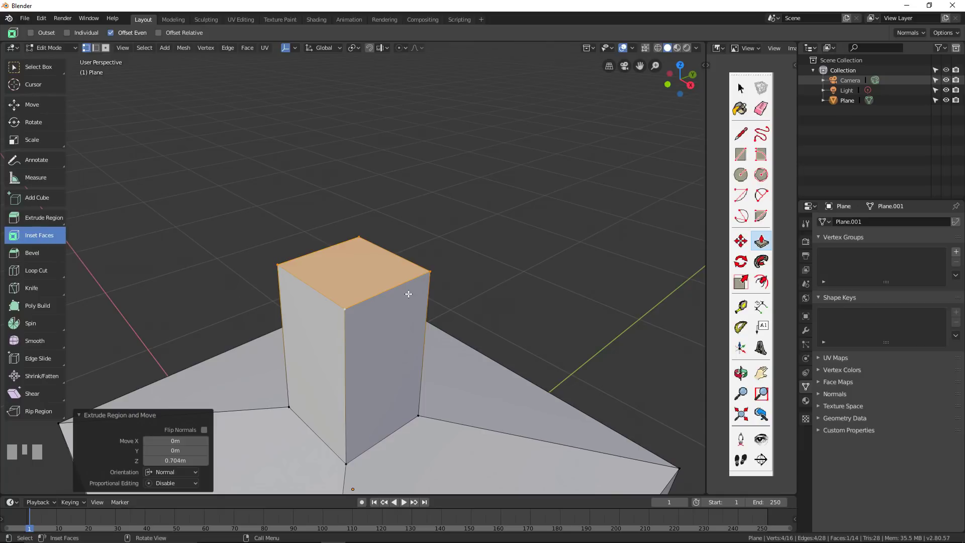
pyautogui.moveTo(470, 206); pyautogui.dragTo(440, 221)
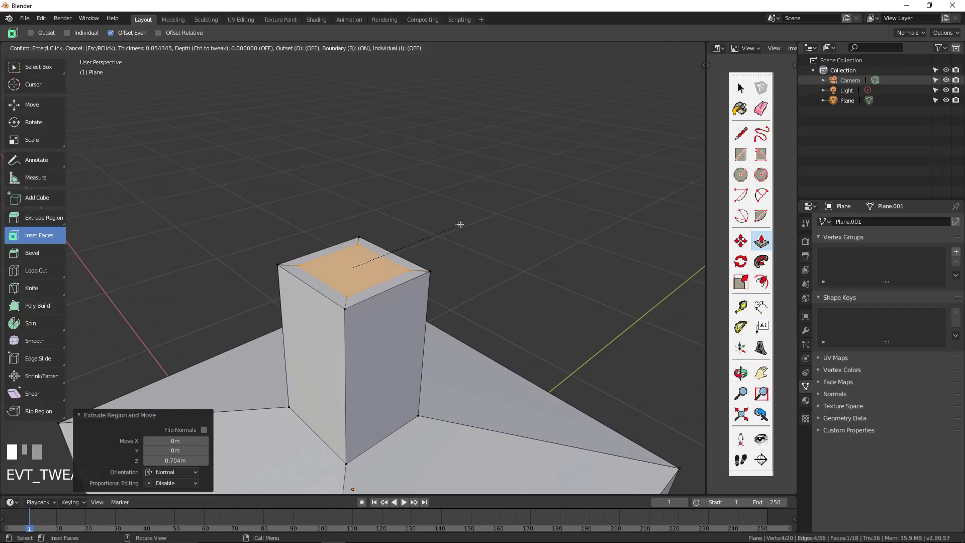
pyautogui.click(445, 223)
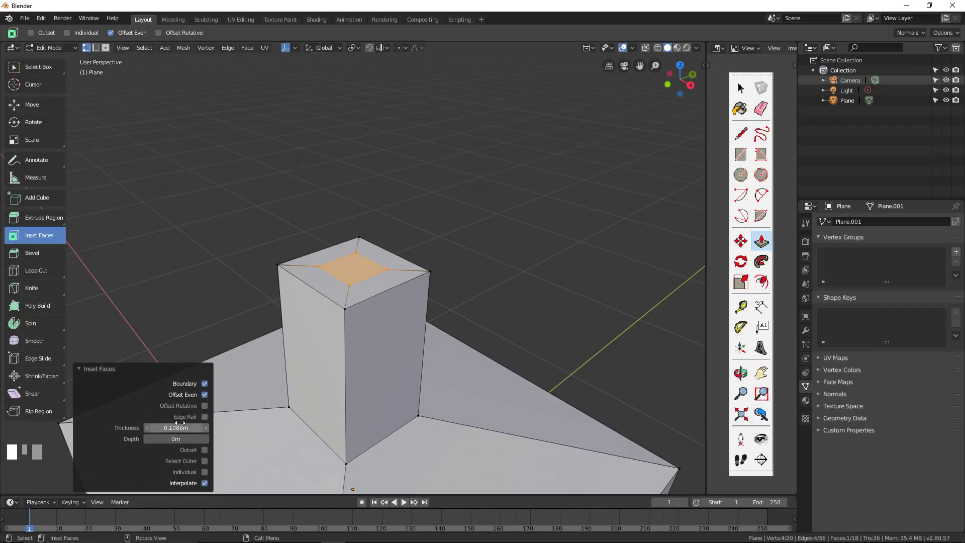
# Try inset thicknesses of 0.15 m and 0.05 m on the column's top face.
pyautogui.click(147, 429)
pyautogui.write('0.15')
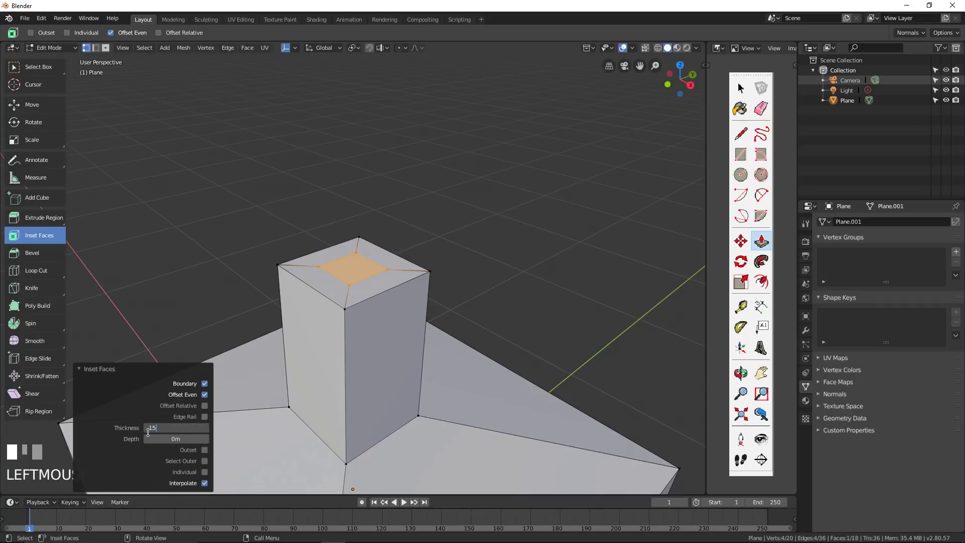
pyautogui.press('KP_Enter')
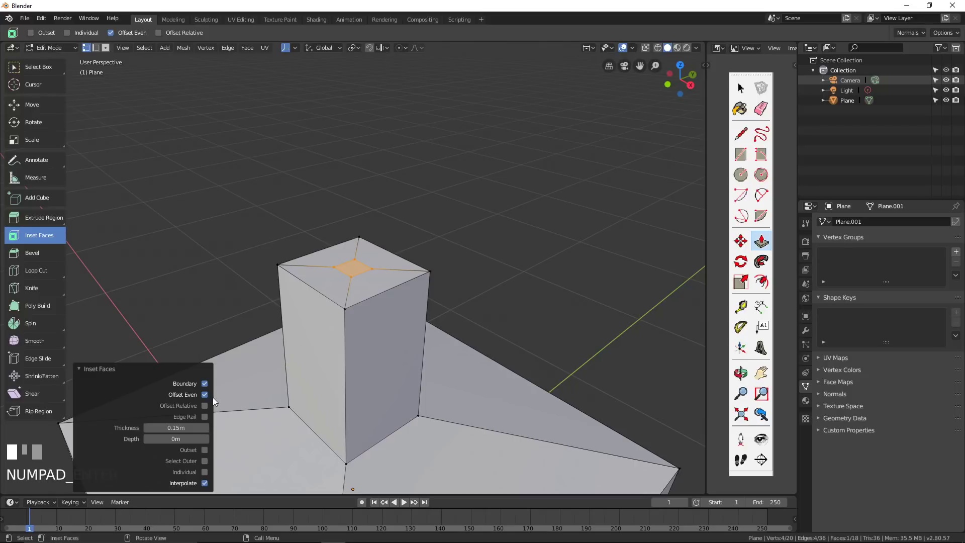
pyautogui.click(178, 427)
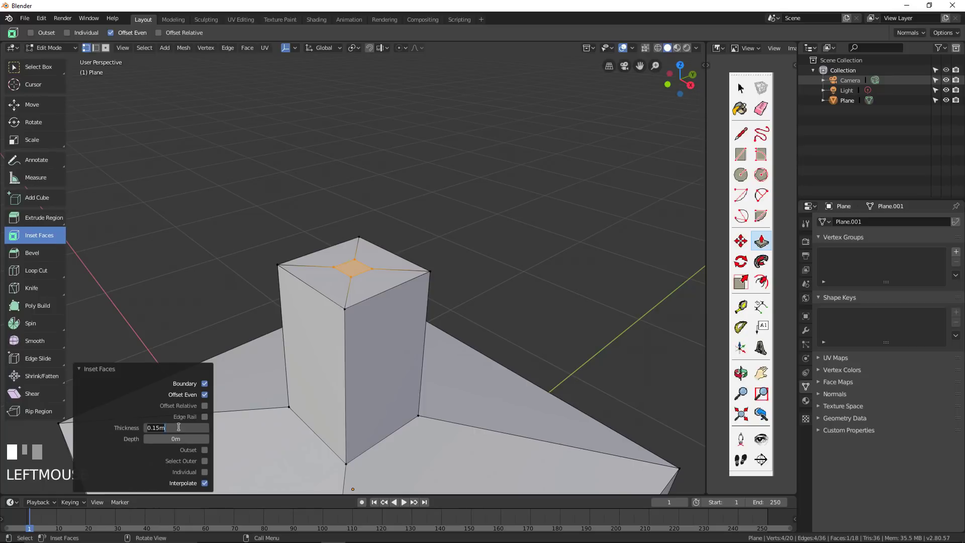
pyautogui.write('0.05')
pyautogui.press('Return')
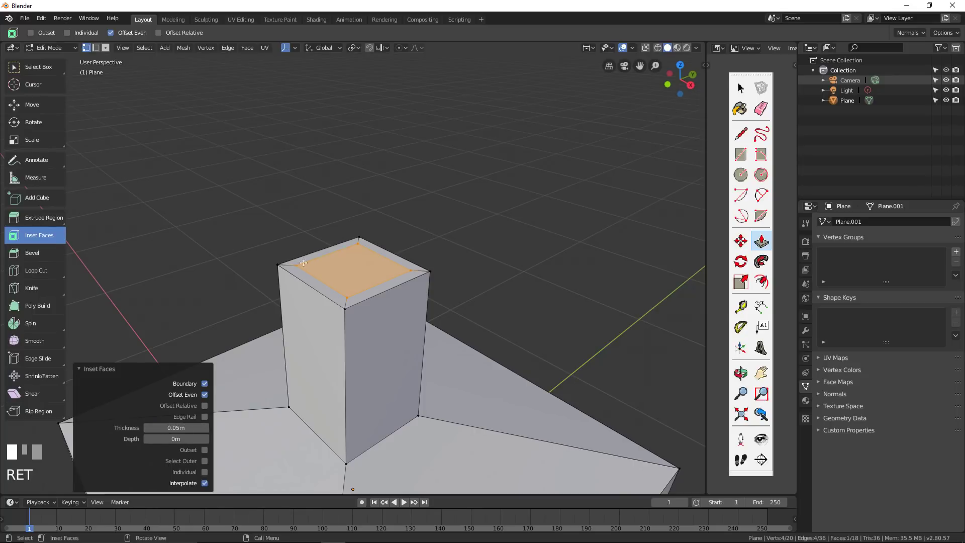
# Set the inset thickness of the column's top face to 10 cm.
pyautogui.click(165, 427)
pyautogui.write('10cm')
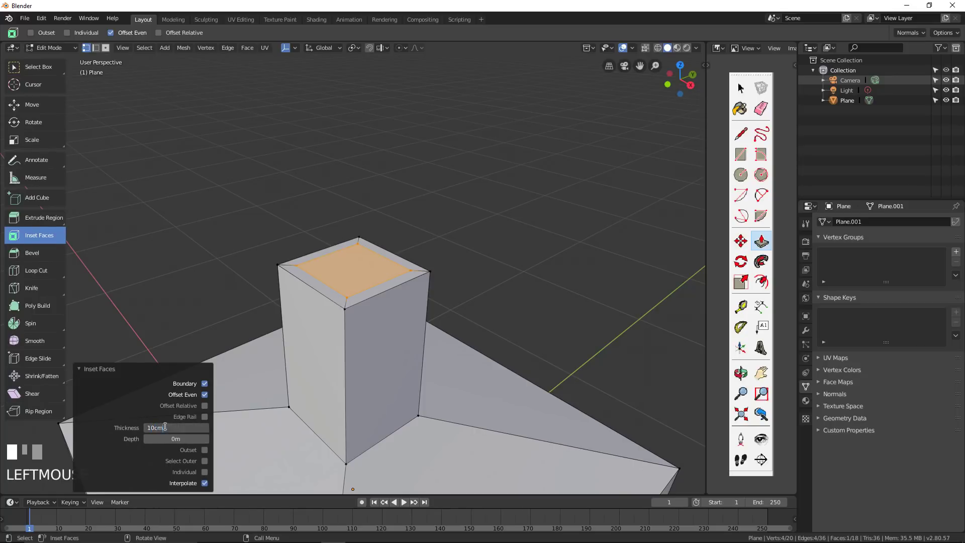
pyautogui.press('Return')
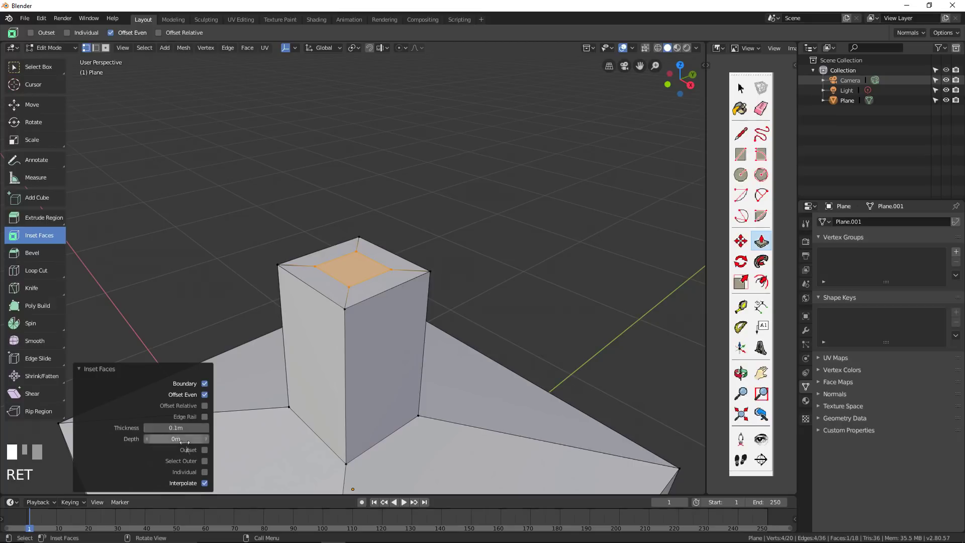
# Try an inset depth of about 0.108 m and reset it to 0, and switch Offset Even off and back on.
pyautogui.moveTo(177, 438)
pyautogui.mouseDown()
pyautogui.moveTo(160, 439)
pyautogui.moveTo(189, 438)
pyautogui.moveTo(161, 439)
pyautogui.moveTo(186, 439)
pyautogui.moveTo(173, 439)
pyautogui.mouseUp()
pyautogui.click(173, 438)
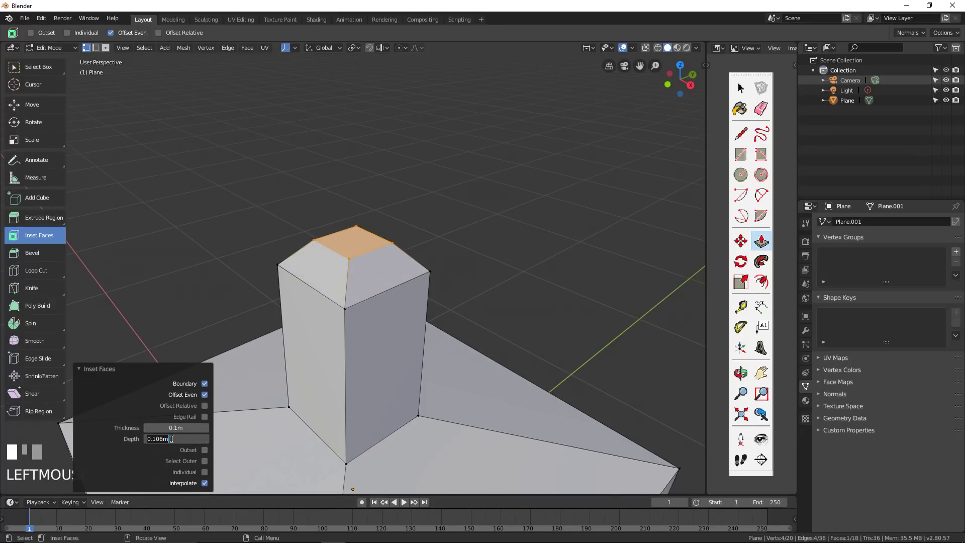
pyautogui.write('0')
pyautogui.press('KP_Enter')
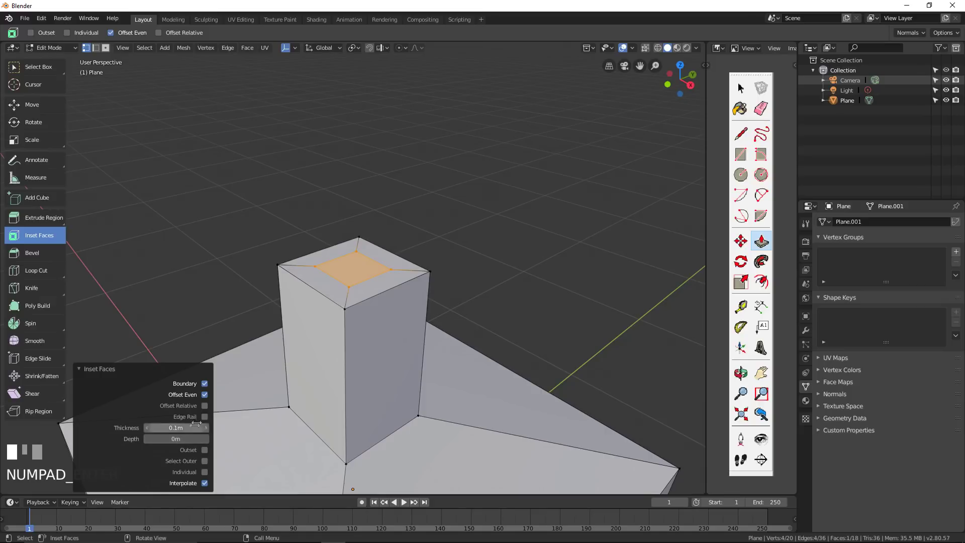
pyautogui.click(204, 396)
pyautogui.click(204, 395)
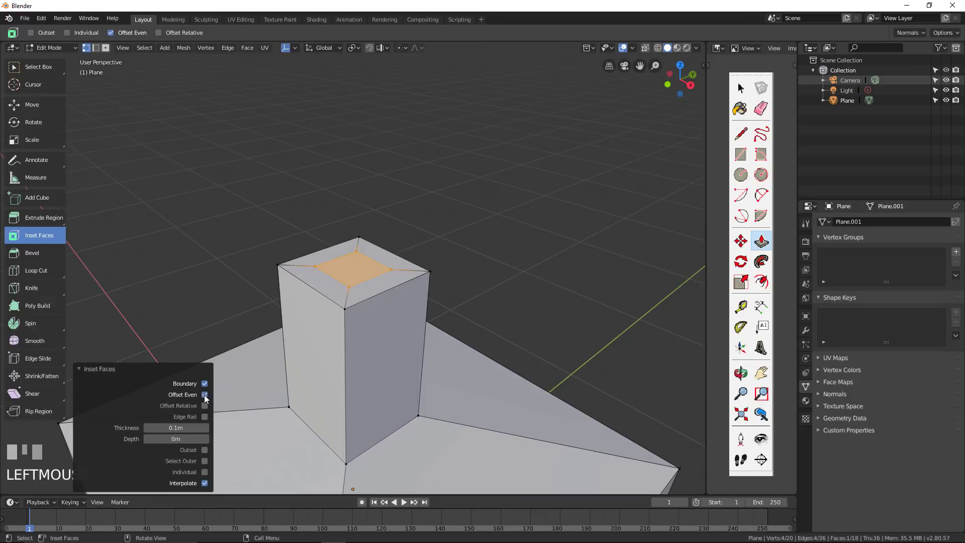
# Try the Offset Relative option on the inset of the column's top face and switch it back off.
pyautogui.moveTo(372, 334); pyautogui.dragTo(332, 230, button='middle')
pyautogui.scroll(2, 395, 326)
pyautogui.click(205, 396)
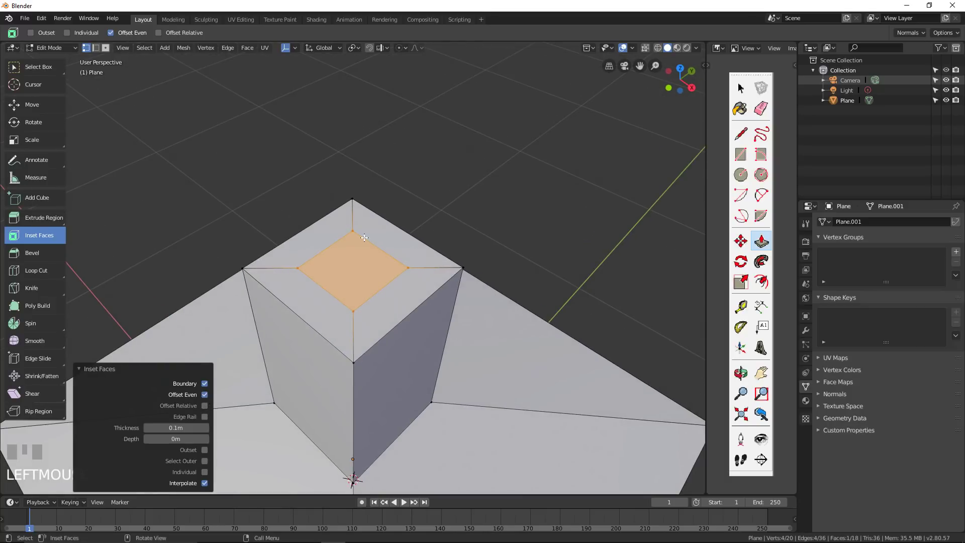
pyautogui.scroll(-3, 365, 238)
pyautogui.scroll(3, 380, 258)
pyautogui.click(204, 406)
pyautogui.click(205, 405)
pyautogui.moveTo(382, 274); pyautogui.dragTo(403, 287, button='middle')
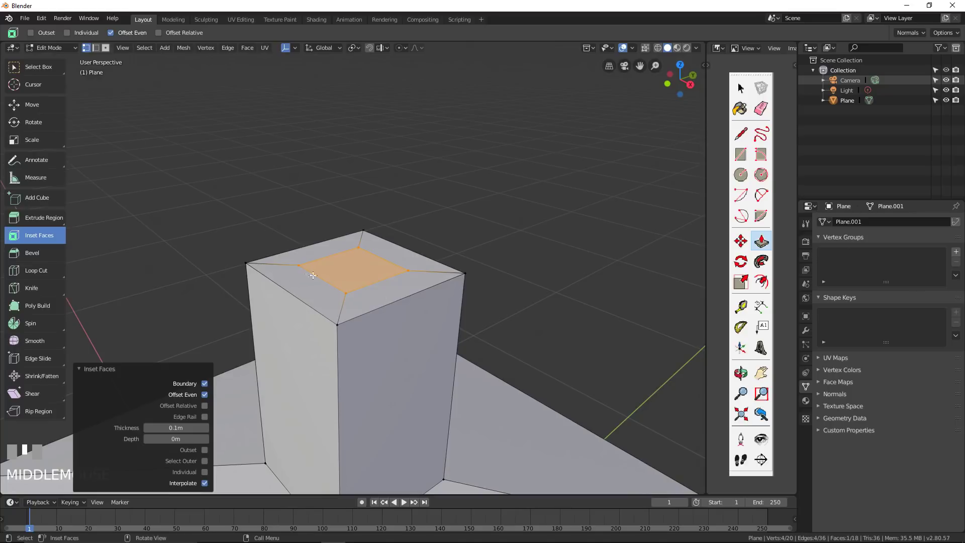
# Extrude the inset face on the column's top down into the column and inspect the recess in Object Mode.
pyautogui.click(62, 225)
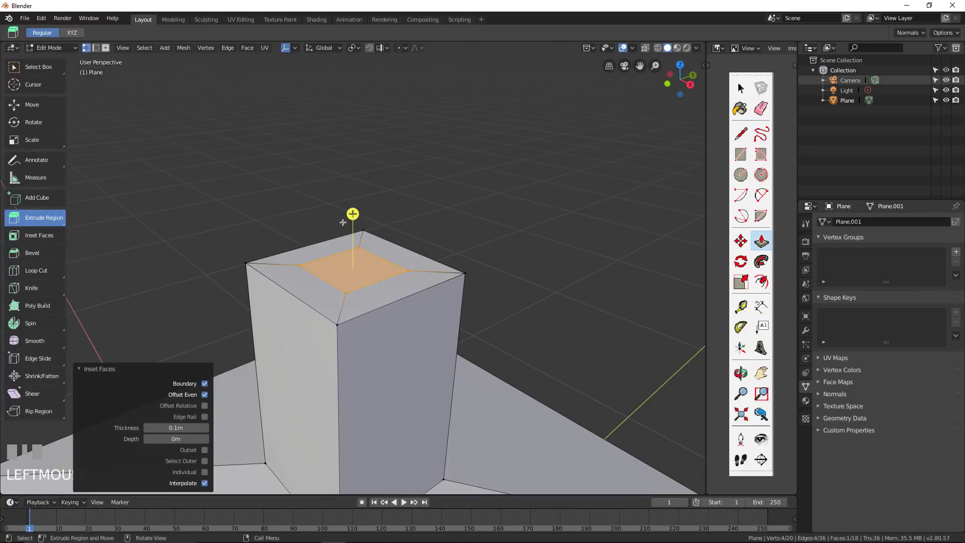
pyautogui.moveTo(353, 214); pyautogui.dragTo(356, 258)
pyautogui.scroll(-4, 354, 258)
pyautogui.moveTo(356, 258); pyautogui.dragTo(362, 271, button='middle')
pyautogui.press('Tab')
pyautogui.moveTo(368, 326); pyautogui.dragTo(449, 276, button='middle')
pyautogui.scroll(-3, 384, 282)
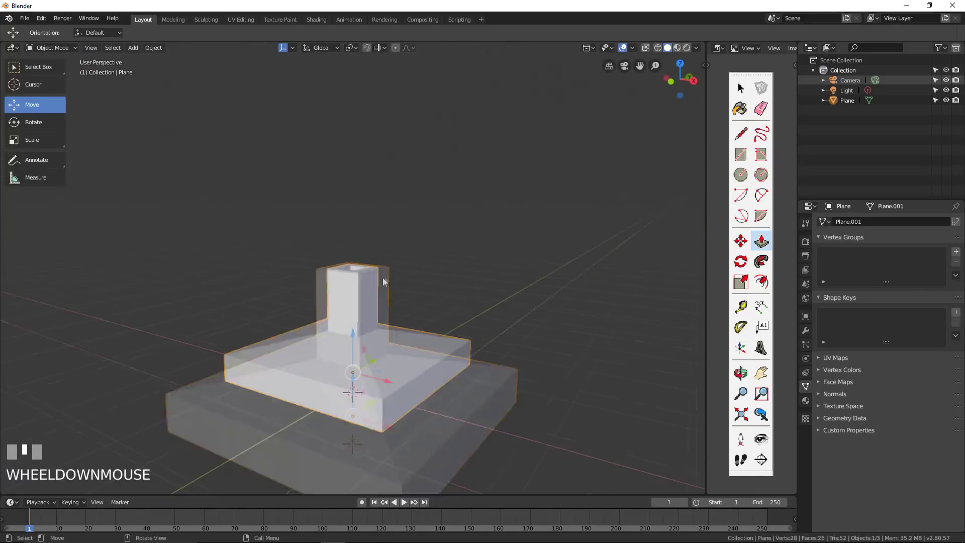
pyautogui.keyDown('shift'); pyautogui.moveTo(383, 282); pyautogui.dragTo(351, 321, button='middle'); pyautogui.keyUp('shift')
pyautogui.keyDown('shift'); pyautogui.rightClick(354, 328); pyautogui.keyUp('shift')
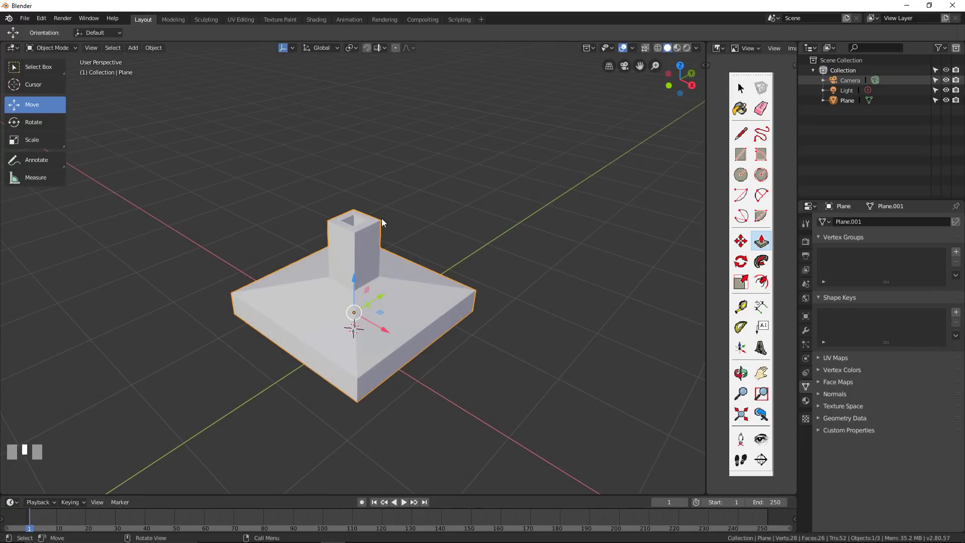
# Return to Edit Mode, try dissolving the recess face, and undo the dissolve, the recess extrusion and the inset on the column.
pyautogui.press('Tab')
pyautogui.scroll(3, 381, 218)
pyautogui.hotkey('ctrl', 'x')
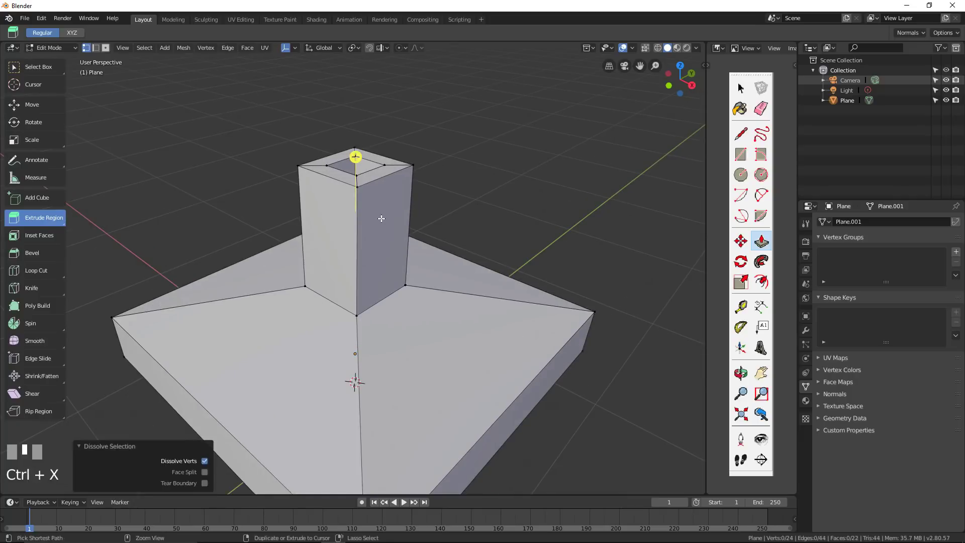
pyautogui.hotkey('ctrl', 'z')
pyautogui.hotkey('ctrl', 'z')
pyautogui.hotkey('ctrl', 'z')
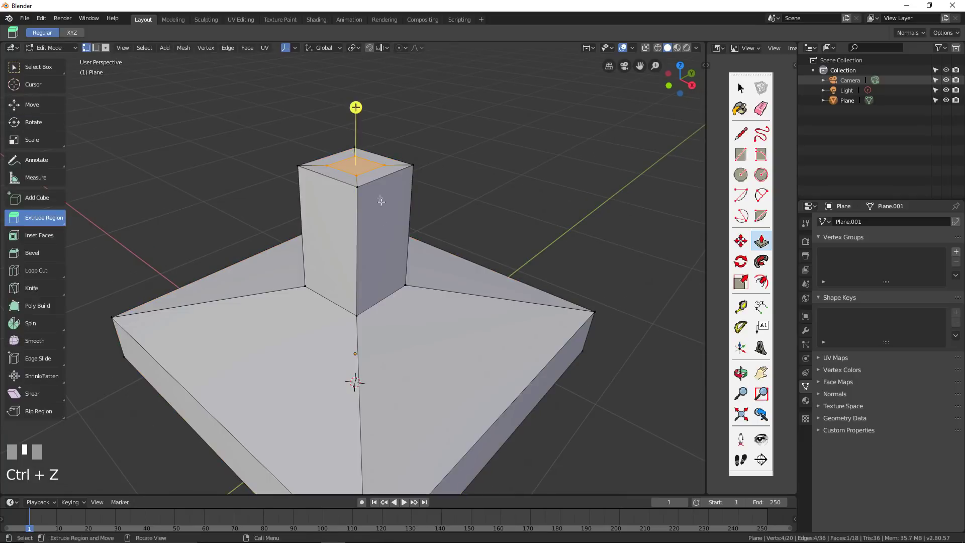
pyautogui.keyDown('shift'); pyautogui.scroll(-2, 382, 198); pyautogui.keyUp('shift')
pyautogui.hotkey('ctrl', 'z')
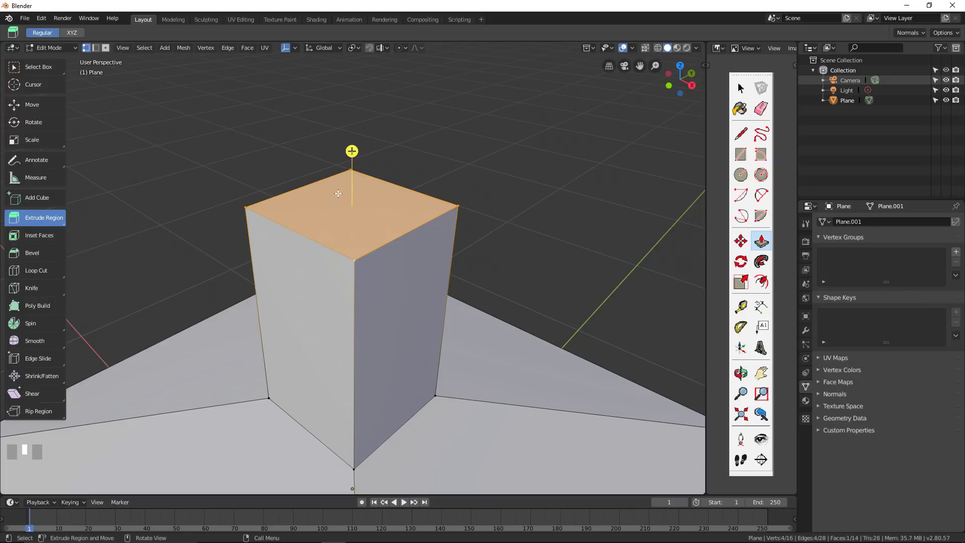
# Inset the column's full top face with a thickness of about 0.05 m.
pyautogui.press('i')
pyautogui.click(347, 212)
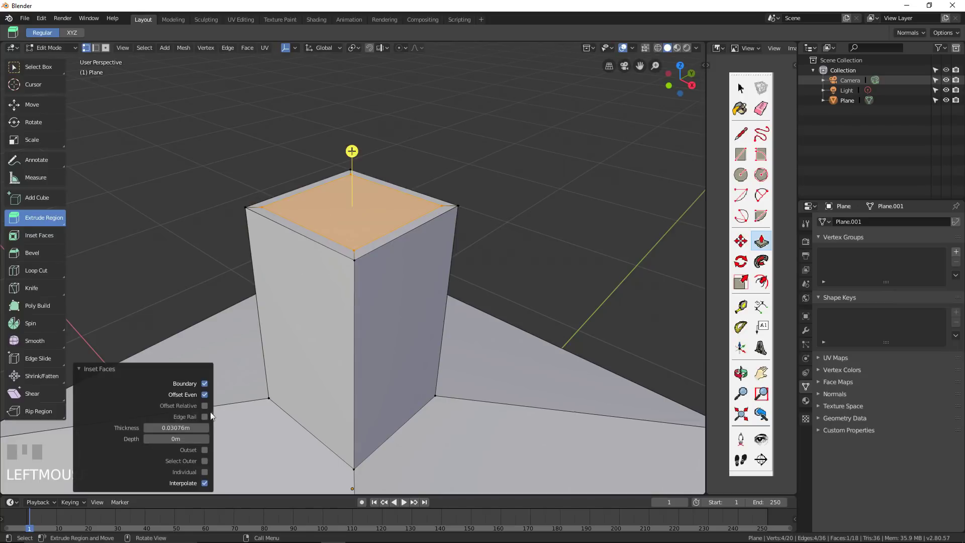
pyautogui.moveTo(187, 428); pyautogui.dragTo(180, 428)
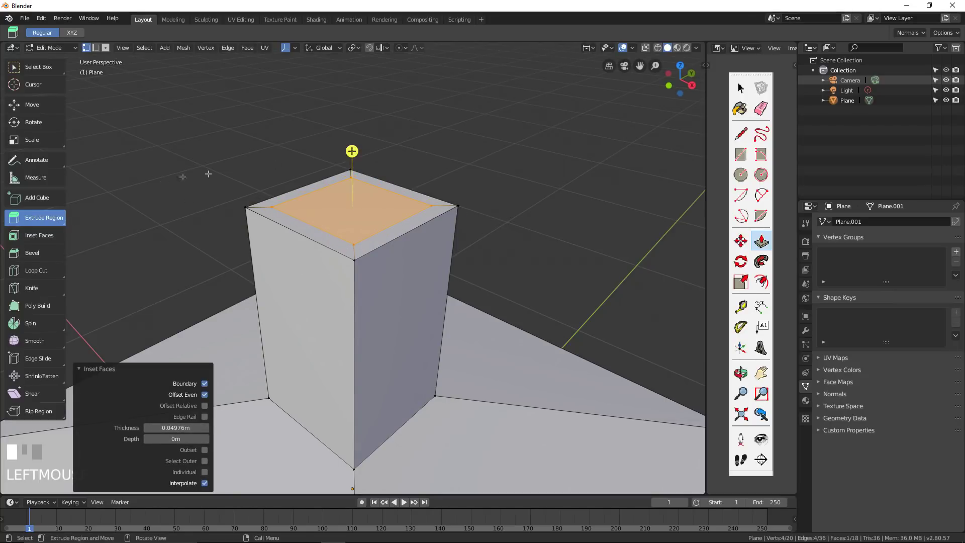
# Extrude the inset top face down into the column, check the recess in Object Mode and return to Edit Mode.
pyautogui.press('e')
pyautogui.click(390, 302)
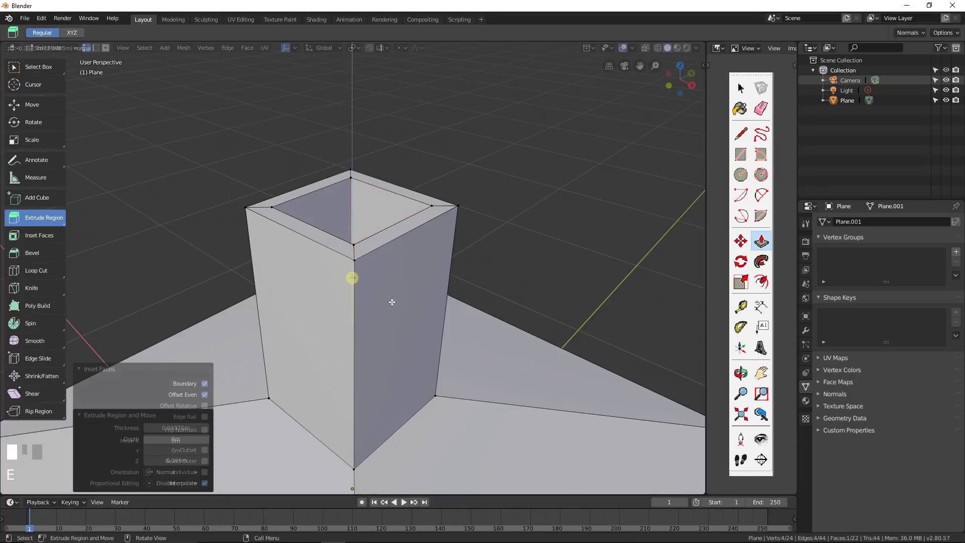
pyautogui.press('Tab')
pyautogui.scroll(-6, 385, 271)
pyautogui.moveTo(386, 271); pyautogui.dragTo(380, 275, button='middle')
pyautogui.press('Tab')
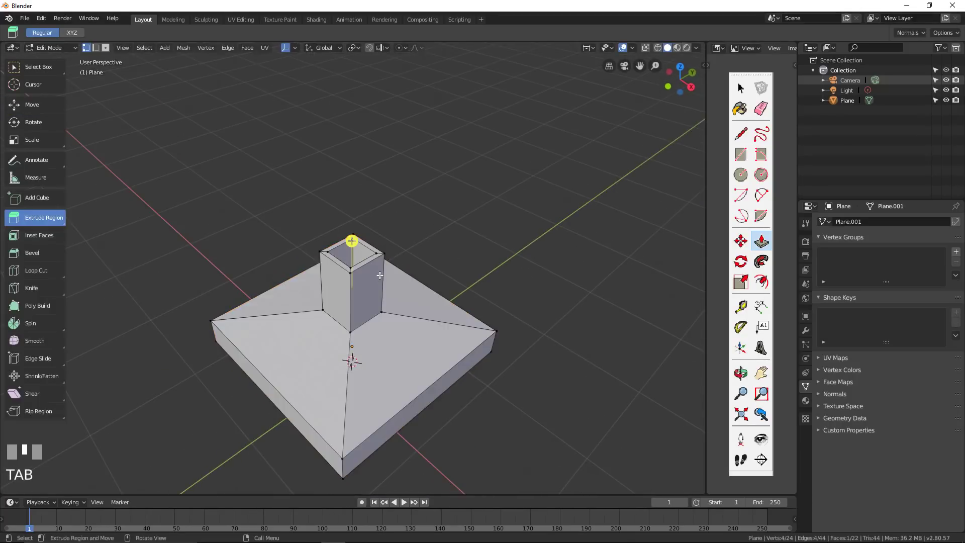
# Undo the recess and its inset, and inset the column's top face with a thickness of exactly 0.05 m.
pyautogui.hotkey('ctrl', 'z')
pyautogui.hotkey('ctrl', 'z')
pyautogui.scroll(3, 379, 274)
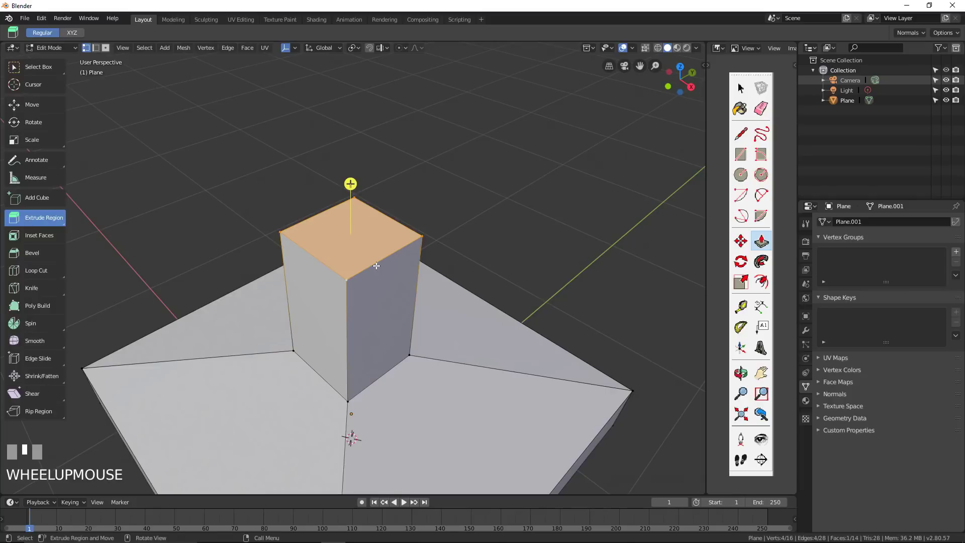
pyautogui.press('i')
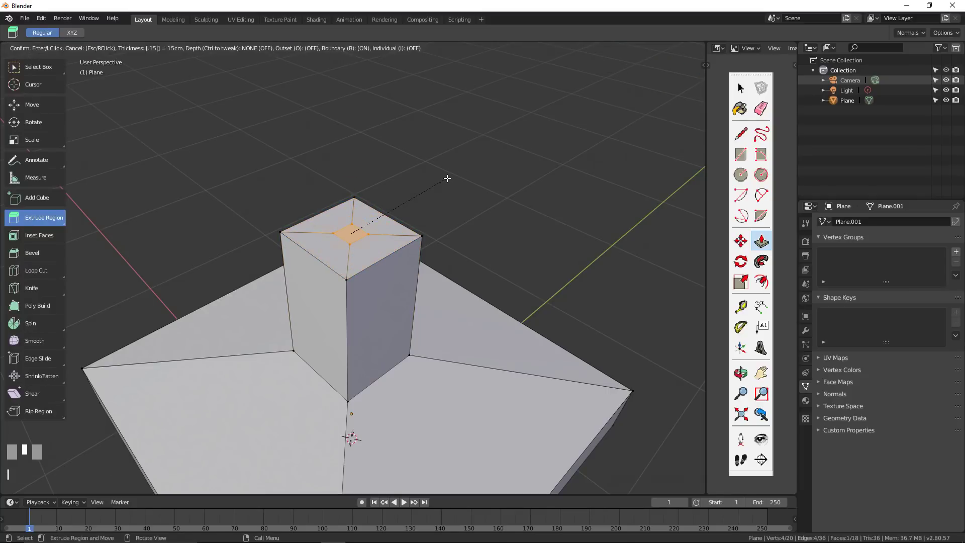
pyautogui.press('BackSpace')
pyautogui.press('BackSpace')
pyautogui.write('05')
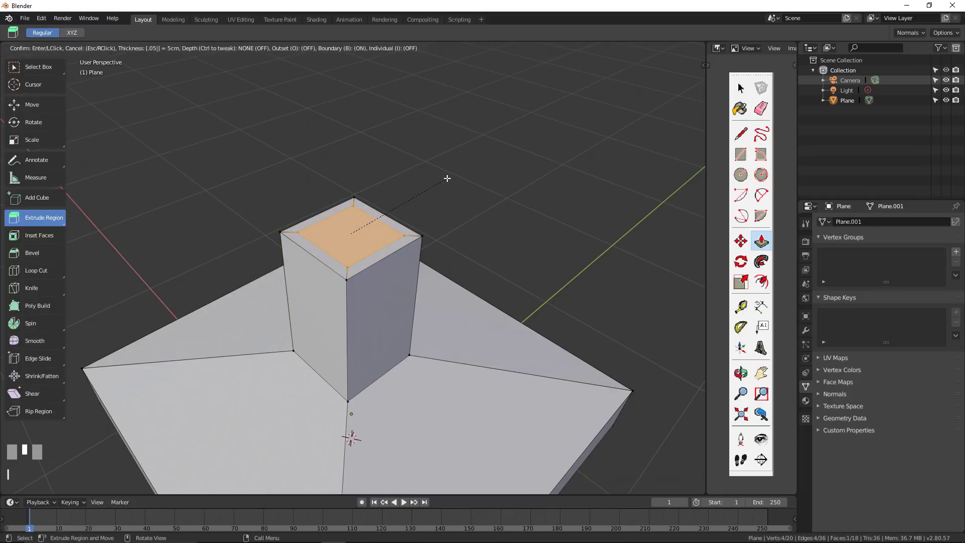
pyautogui.press('KP_Enter')
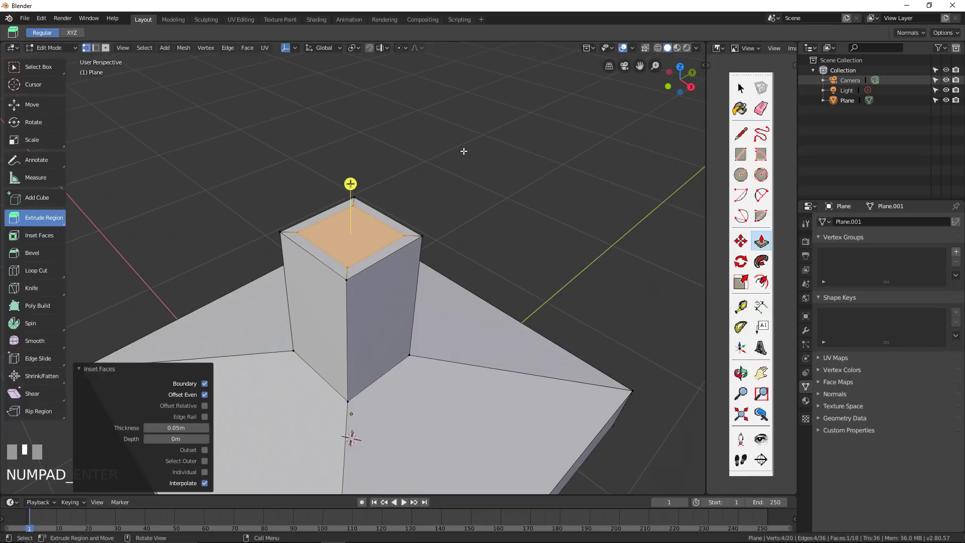
# Extrude the inset top face down into the column, then deselect everything in Object Mode.
pyautogui.press('e')
pyautogui.click(452, 234)
pyautogui.press('Tab')
pyautogui.scroll(-4, 387, 274)
pyautogui.moveTo(372, 282); pyautogui.dragTo(393, 209, button='middle')
pyautogui.scroll(3, 385, 258)
pyautogui.hotkey('alt', 'a')
pyautogui.scroll(-1, 386, 260)
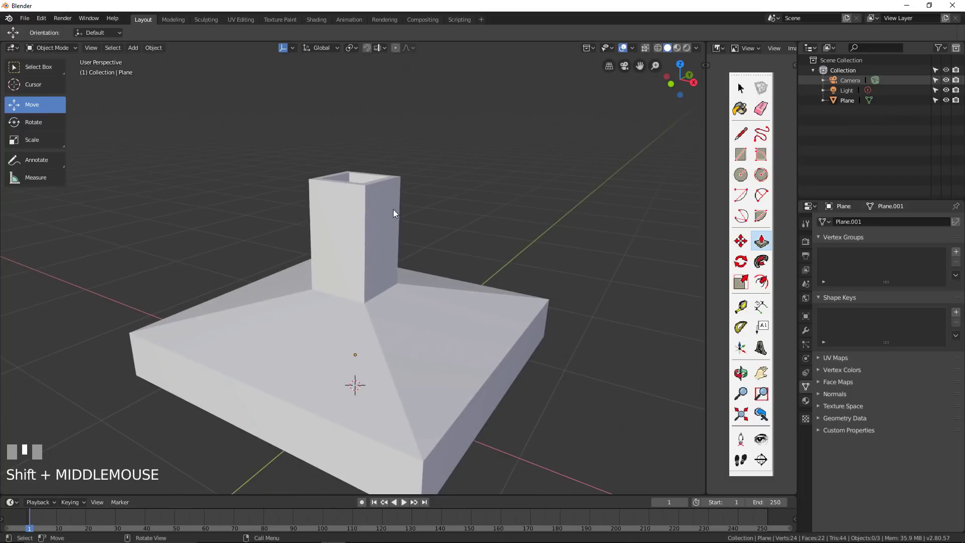
# Place the 3D cursor beside the column model and add a 2 m mesh plane there.
pyautogui.moveTo(393, 209); pyautogui.dragTo(334, 291, button='middle')
pyautogui.scroll(-1, 373, 275)
pyautogui.keyDown('shift'); pyautogui.scroll(-1, 423, 304); pyautogui.keyUp('shift')
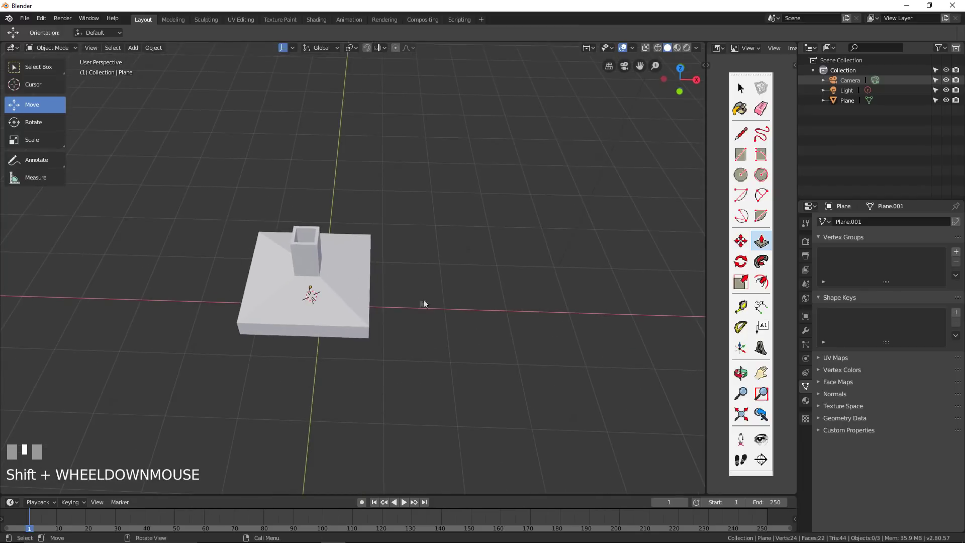
pyautogui.click(58, 86)
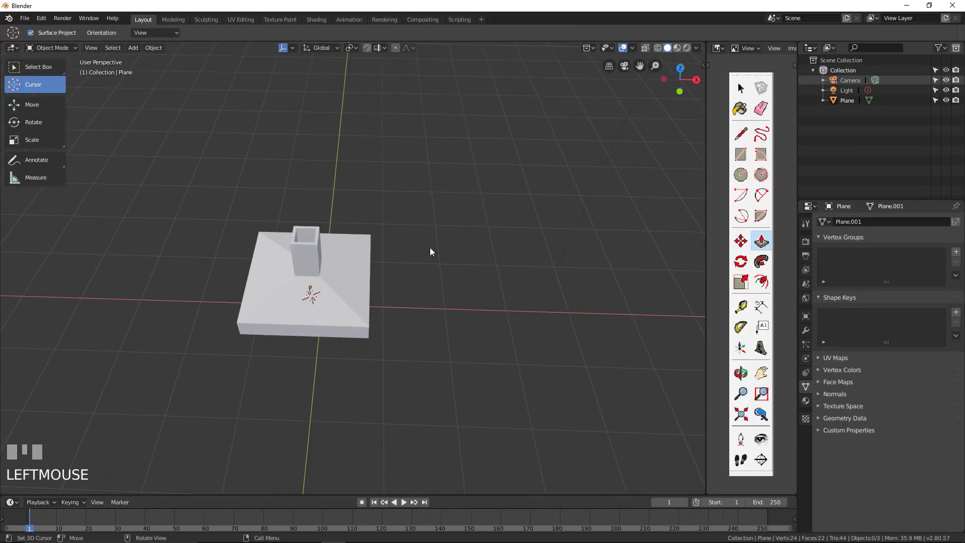
pyautogui.keyDown('shift'); pyautogui.moveTo(429, 247); pyautogui.dragTo(317, 251, button='middle'); pyautogui.keyUp('shift')
pyautogui.click(357, 278)
pyautogui.hotkey('shift', 'a')
pyautogui.moveTo(380, 264)
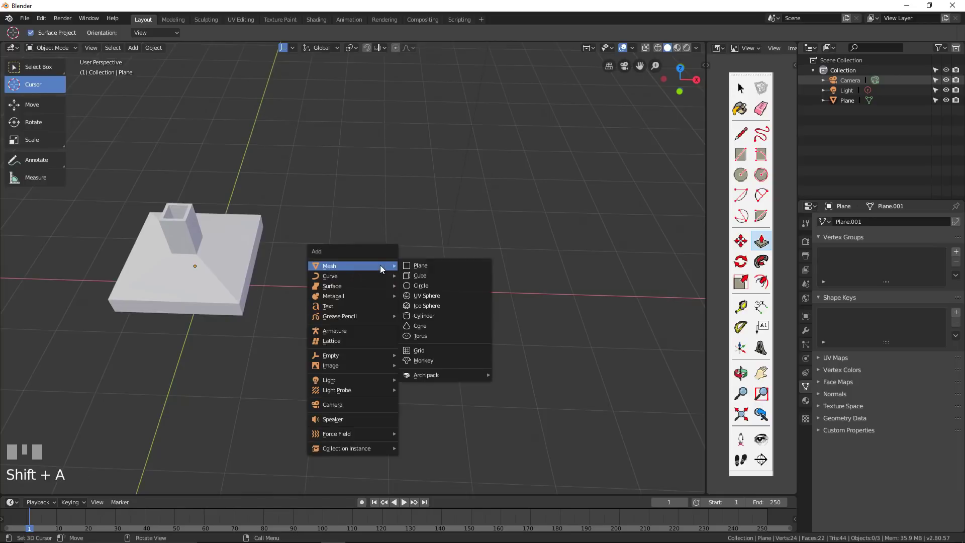
pyautogui.click(421, 265)
pyautogui.moveTo(421, 267); pyautogui.dragTo(373, 228, button='middle')
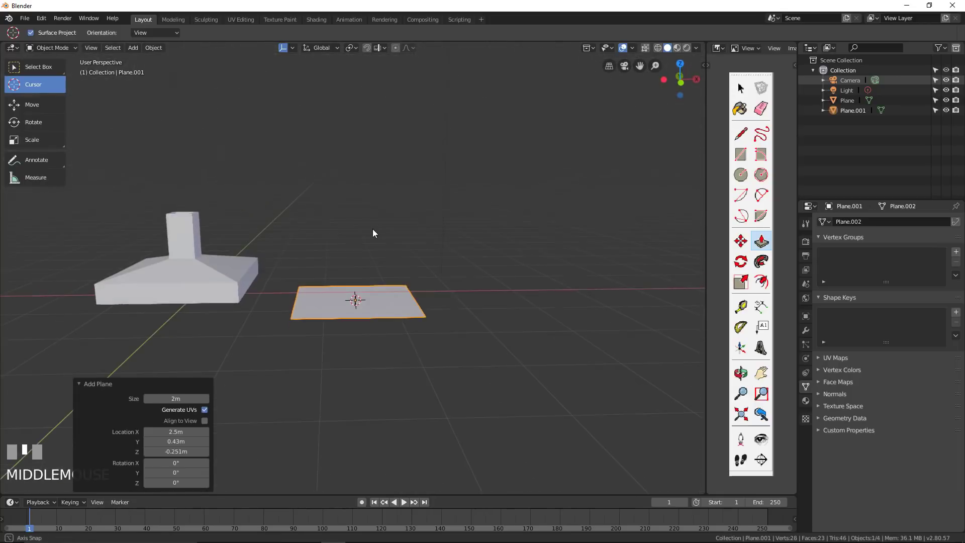
# Move the new plane up about 0.294 m along Z.
pyautogui.click(32, 104)
pyautogui.moveTo(356, 261); pyautogui.dragTo(356, 243)
pyautogui.moveTo(356, 244); pyautogui.dragTo(351, 304, button='middle')
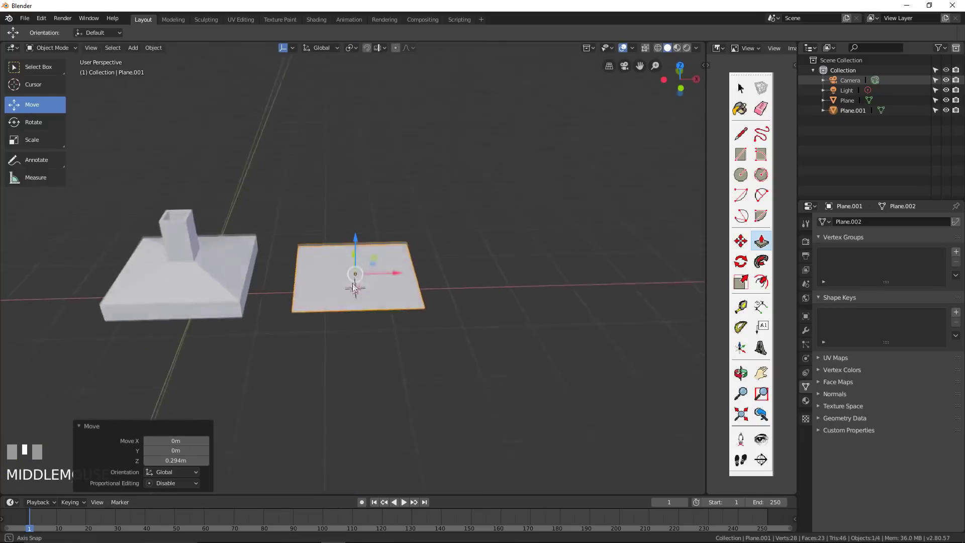
pyautogui.scroll(2, 351, 303)
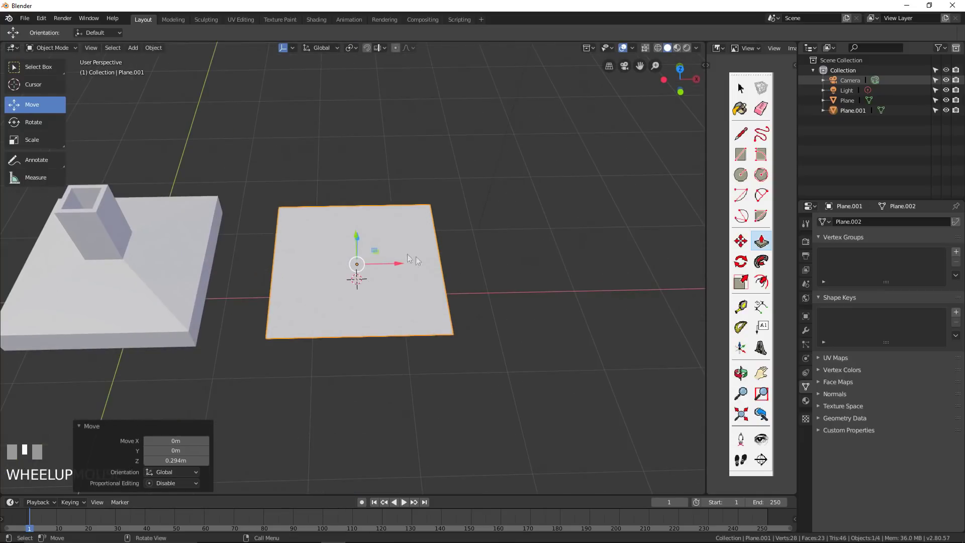
# Enter Edit Mode on the new plane and add one centred loop cut across it.
pyautogui.press('Tab')
pyautogui.press('Tab')
pyautogui.press('Tab')
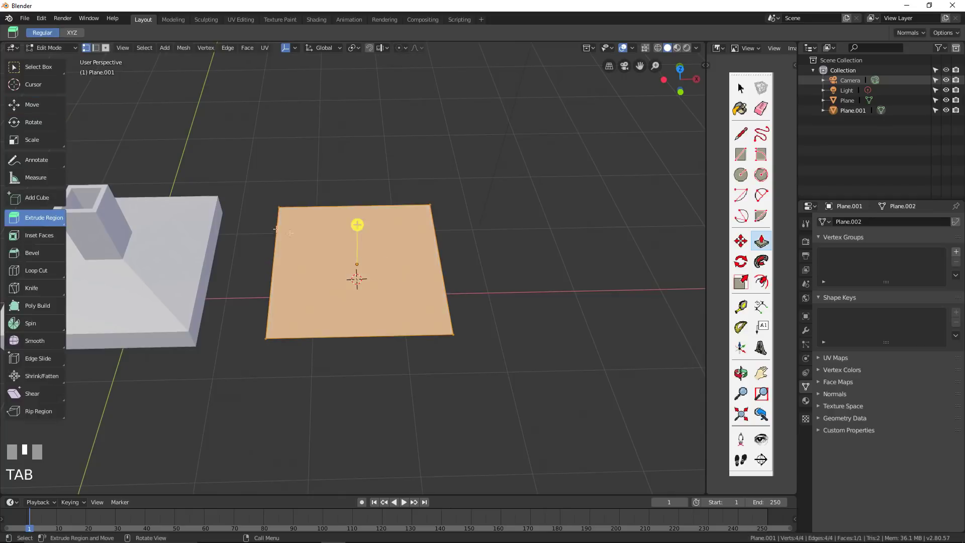
pyautogui.click(30, 104)
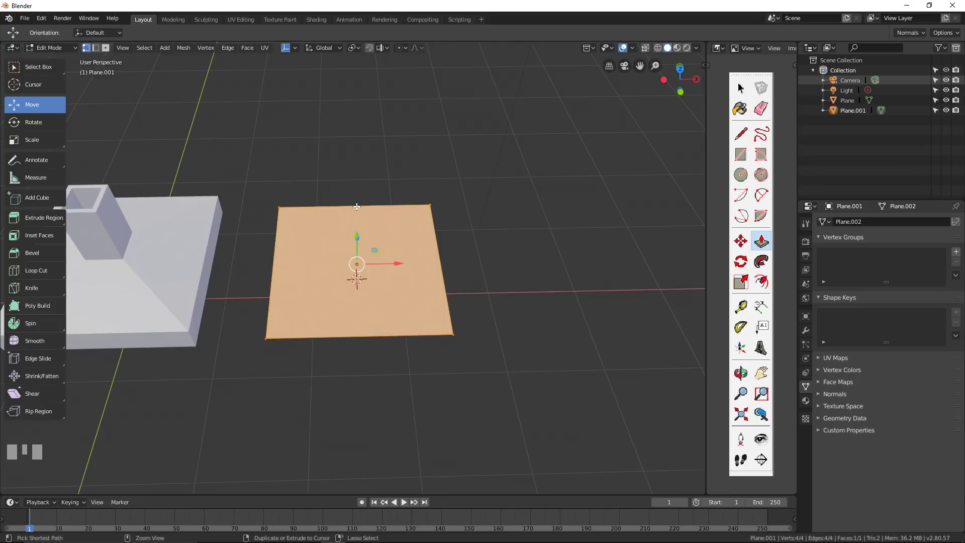
pyautogui.click(30, 271)
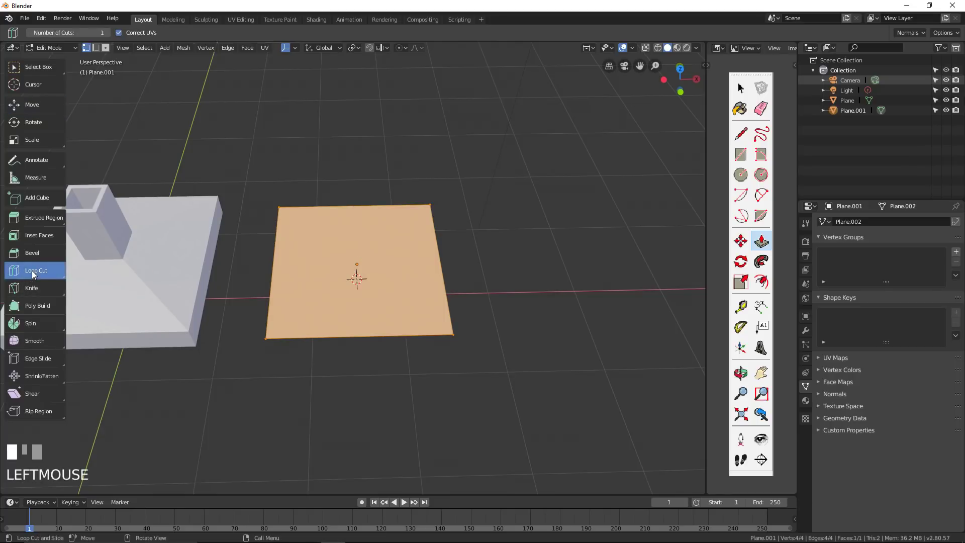
pyautogui.click(351, 209)
pyautogui.rightClick(449, 342)
pyautogui.moveTo(448, 342); pyautogui.dragTo(401, 300, button='middle')
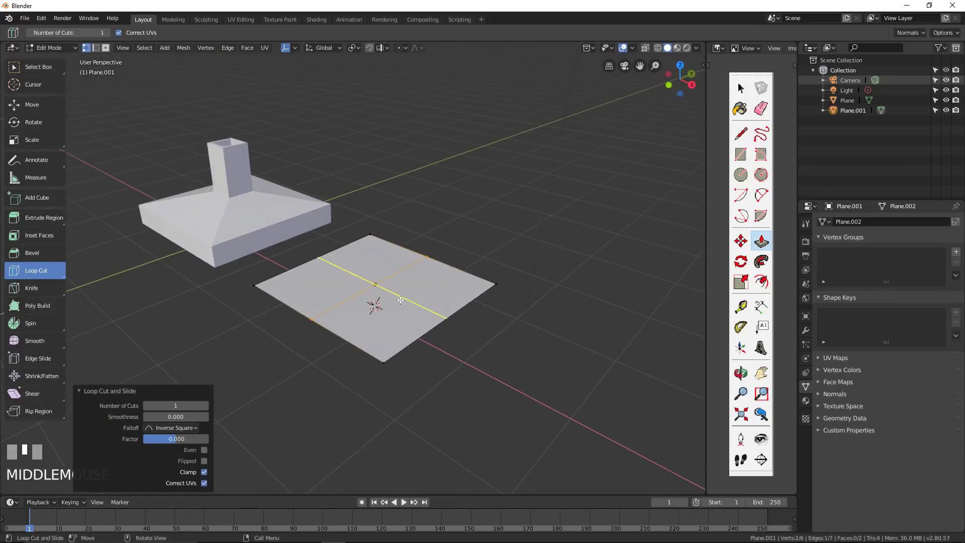
# Add a second loop cut across the plane, perpendicular to the first one.
pyautogui.click(401, 300)
pyautogui.moveTo(509, 412); pyautogui.dragTo(452, 328, button='middle')
pyautogui.scroll(2, 399, 362)
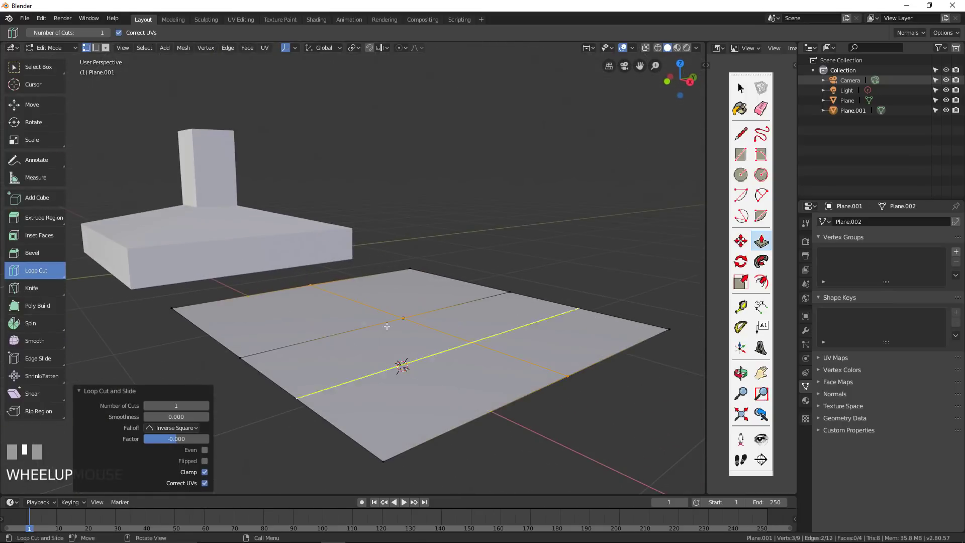
pyautogui.press('Escape')
# Try moving the second cut along Z, and undo the move and that loop cut.
pyautogui.click(32, 104)
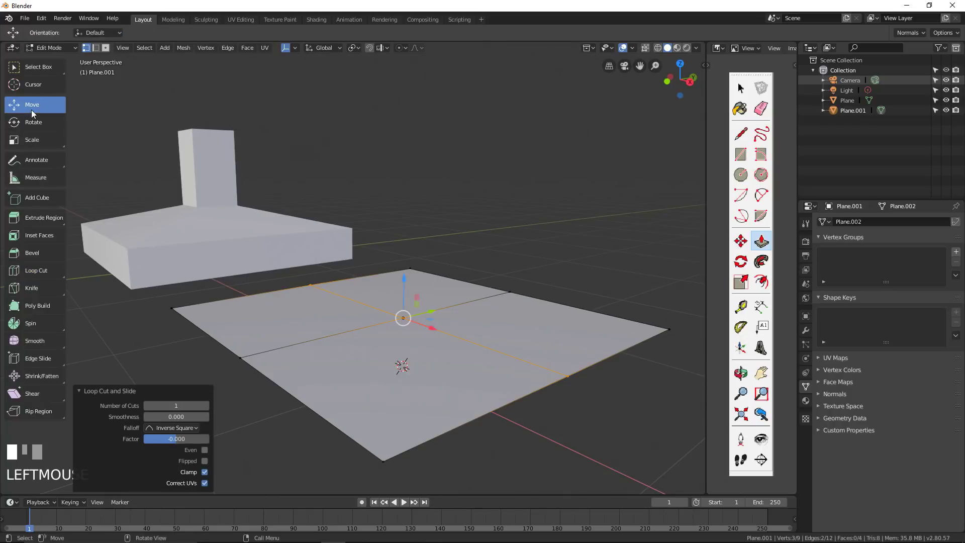
pyautogui.rightClick(424, 306)
pyautogui.moveTo(403, 282)
pyautogui.mouseDown()
pyautogui.moveTo(402, 216)
pyautogui.moveTo(402, 284)
pyautogui.mouseUp()
pyautogui.hotkey('ctrl', 'z')
pyautogui.hotkey('ctrl', 'z')
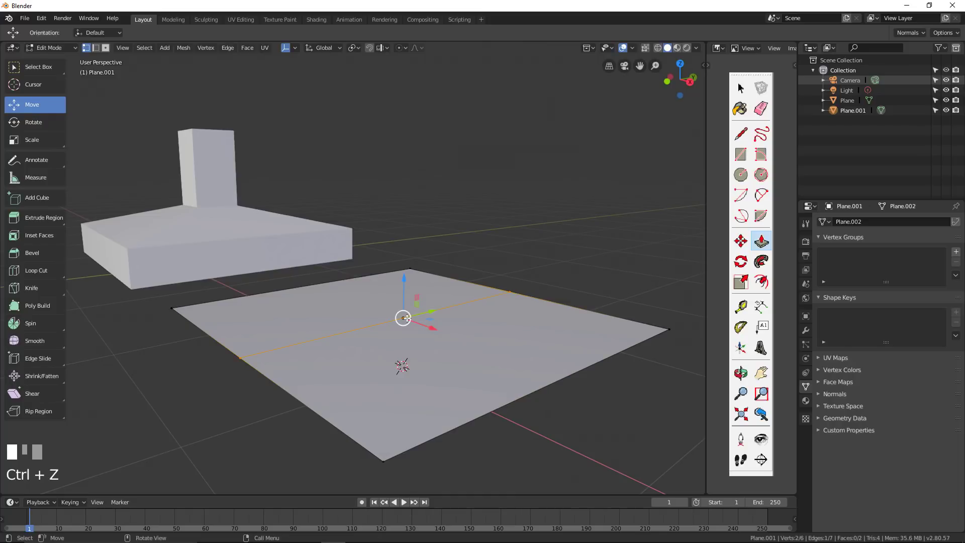
# Raise the plane's middle edge along Z, and undo both the move and the remaining loop cut.
pyautogui.moveTo(406, 318); pyautogui.dragTo(289, 235, button='middle')
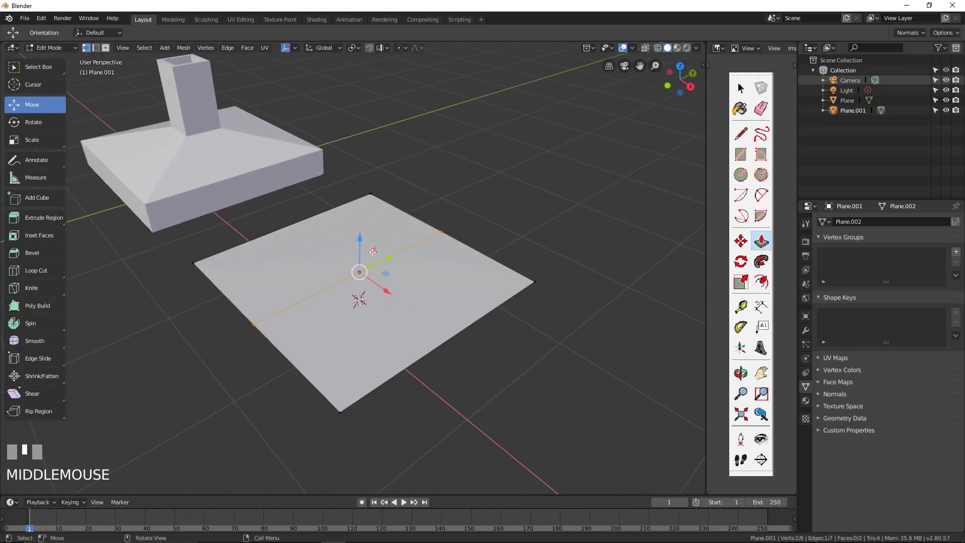
pyautogui.moveTo(360, 247); pyautogui.dragTo(360, 196)
pyautogui.moveTo(360, 196); pyautogui.dragTo(352, 245, button='middle')
pyautogui.hotkey('ctrl', 'z')
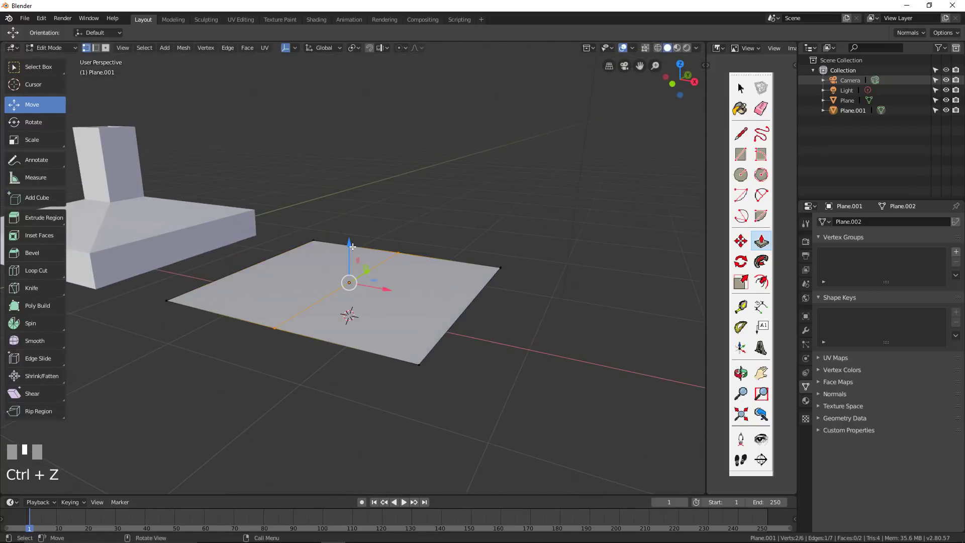
pyautogui.hotkey('ctrl', 'z')
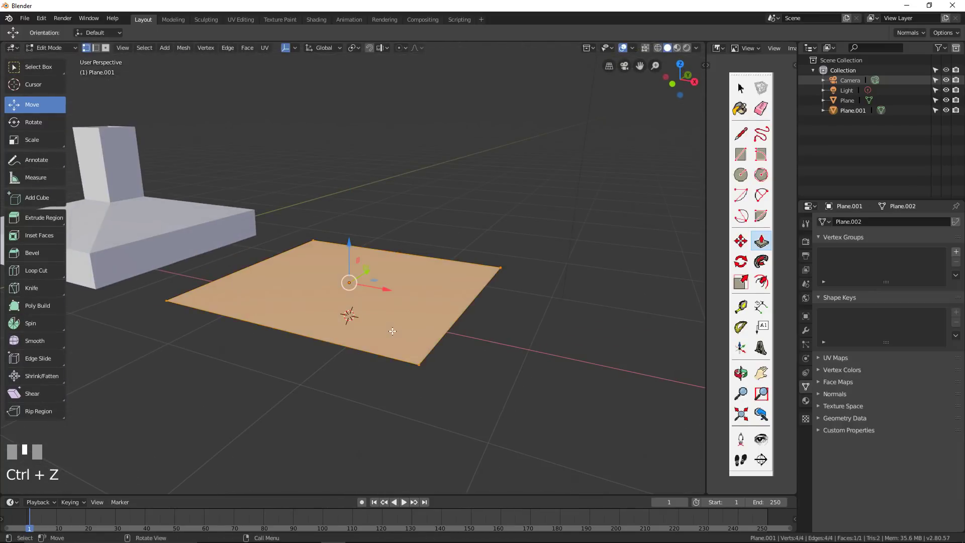
# Add a single centred loop cut across the plane.
pyautogui.moveTo(390, 329); pyautogui.dragTo(337, 291, button='middle')
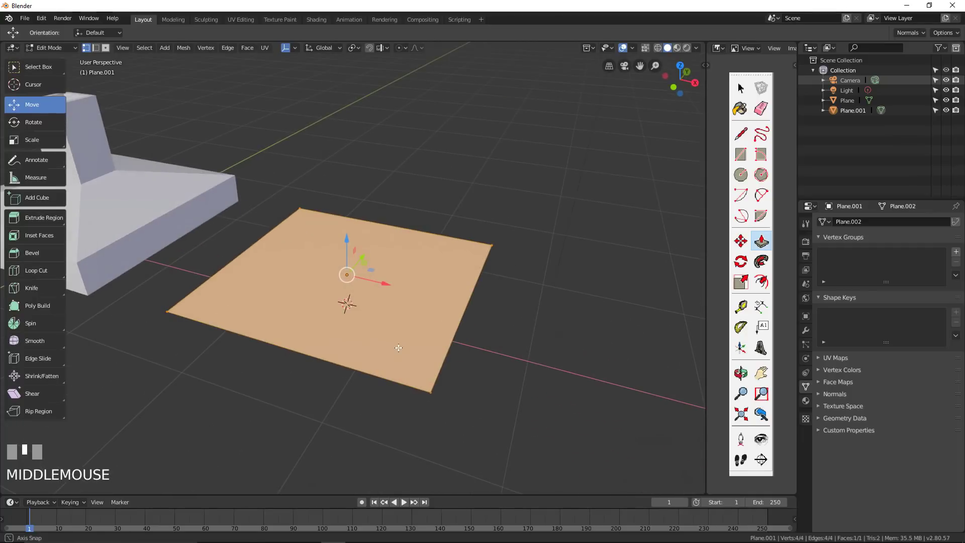
pyautogui.hotkey('ctrl', 'r')
pyautogui.click(337, 291)
pyautogui.rightClick(336, 291)
# Cut the plane once through its middle using the Loop Cut tool.
pyautogui.moveTo(327, 371); pyautogui.dragTo(415, 366, button='middle')
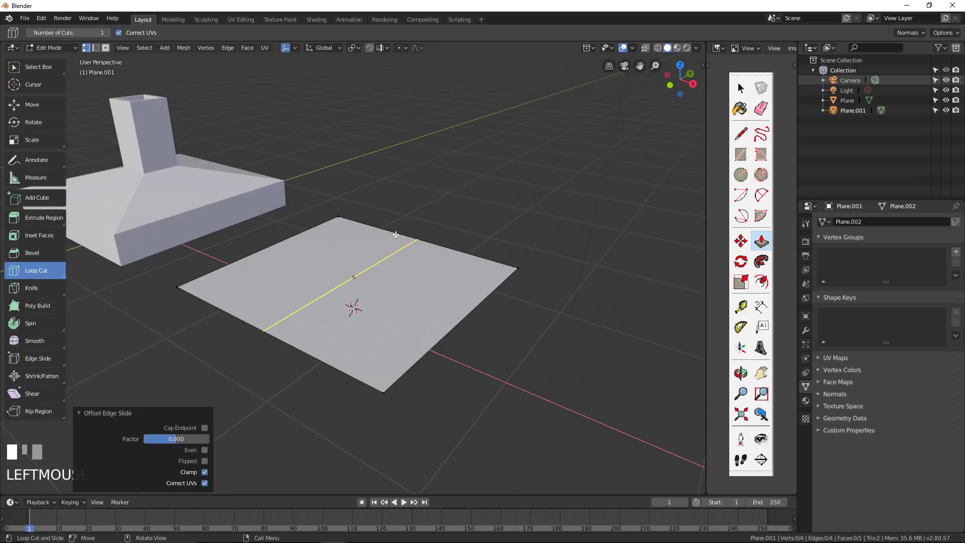
pyautogui.scroll(2, 396, 234)
pyautogui.scroll(-2, 396, 234)
pyautogui.click(396, 235)
pyautogui.scroll(2, 396, 235)
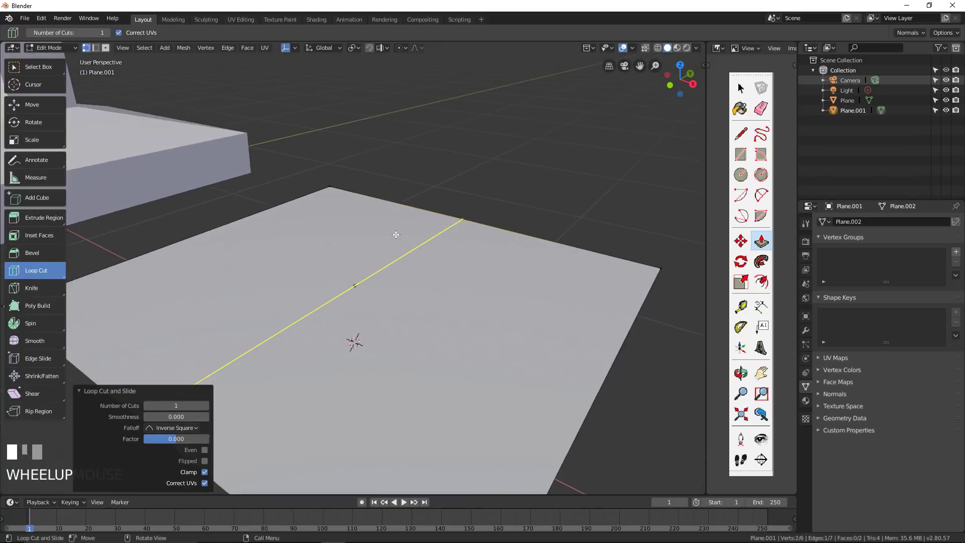
pyautogui.scroll(-3, 396, 234)
# Raise the loop cut's number of cuts to 6.
pyautogui.doubleClick(201, 407)
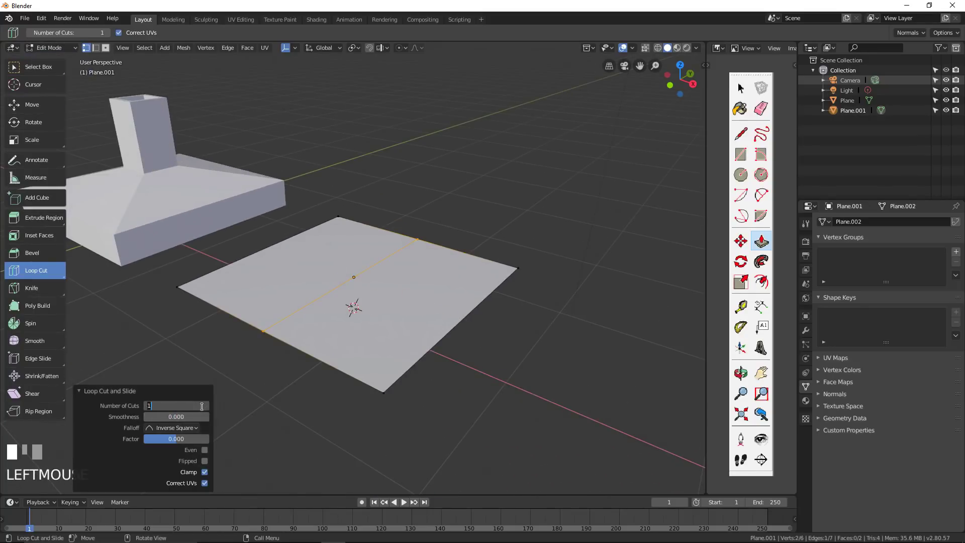
pyautogui.click(208, 408)
pyautogui.click(207, 409)
pyautogui.click(208, 408)
pyautogui.click(208, 408)
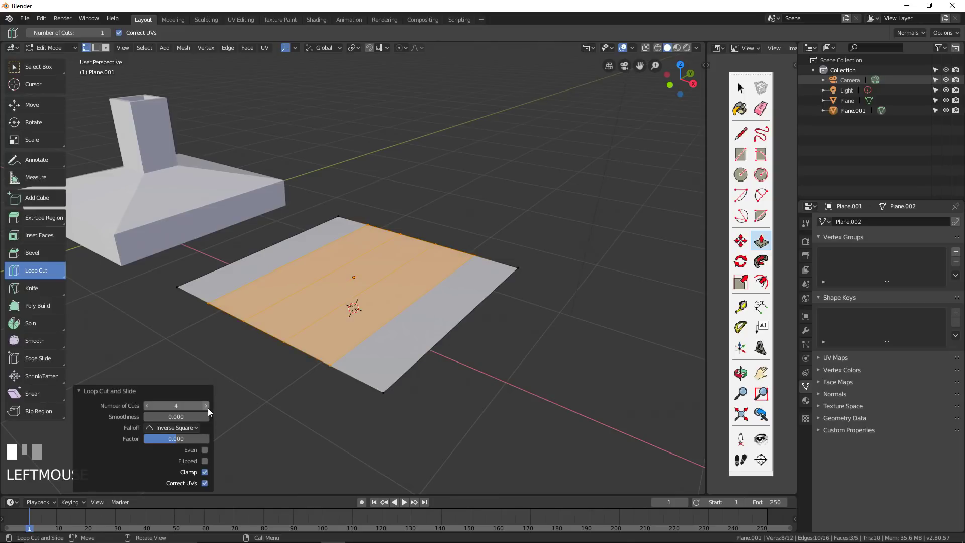
pyautogui.click(207, 408)
pyautogui.click(207, 408)
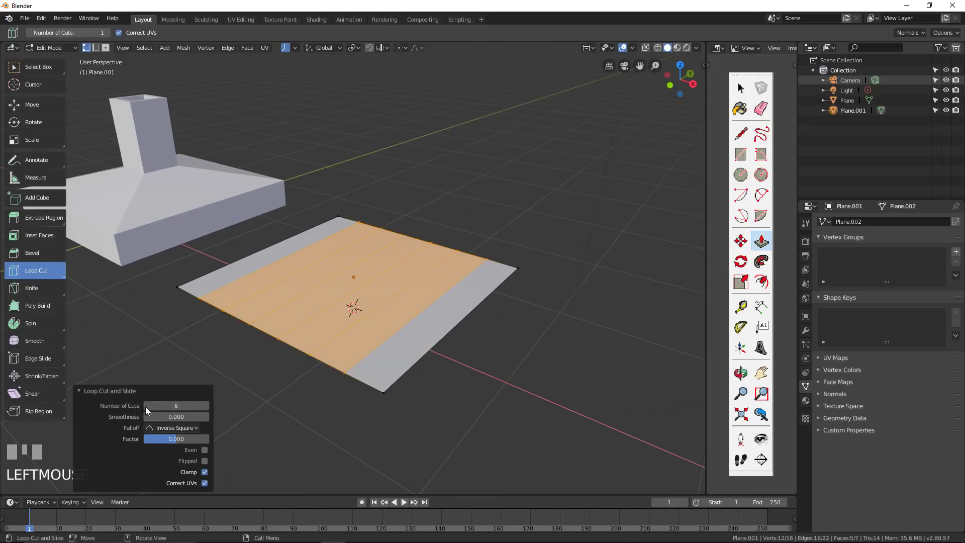
# Lower the loop cut's number of cuts to 1.
pyautogui.click(146, 407)
pyautogui.click(146, 407)
pyautogui.click(146, 407)
pyautogui.click(146, 407)
pyautogui.click(146, 407)
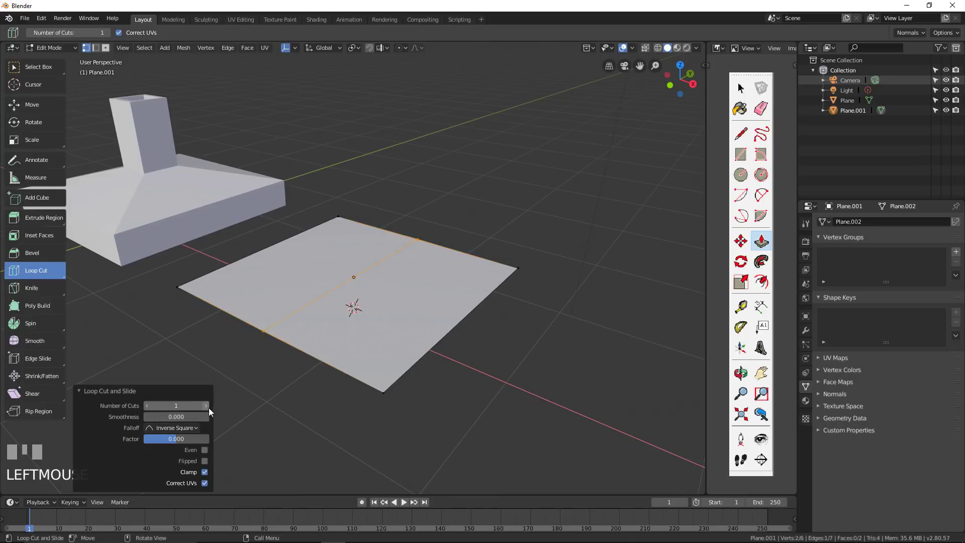
# Raise the loop cut's number of cuts to 7 and view the available falloff options.
pyautogui.click(208, 409)
pyautogui.click(207, 408)
pyautogui.click(207, 408)
pyautogui.click(208, 408)
pyautogui.click(207, 408)
pyautogui.click(208, 408)
pyautogui.click(192, 427)
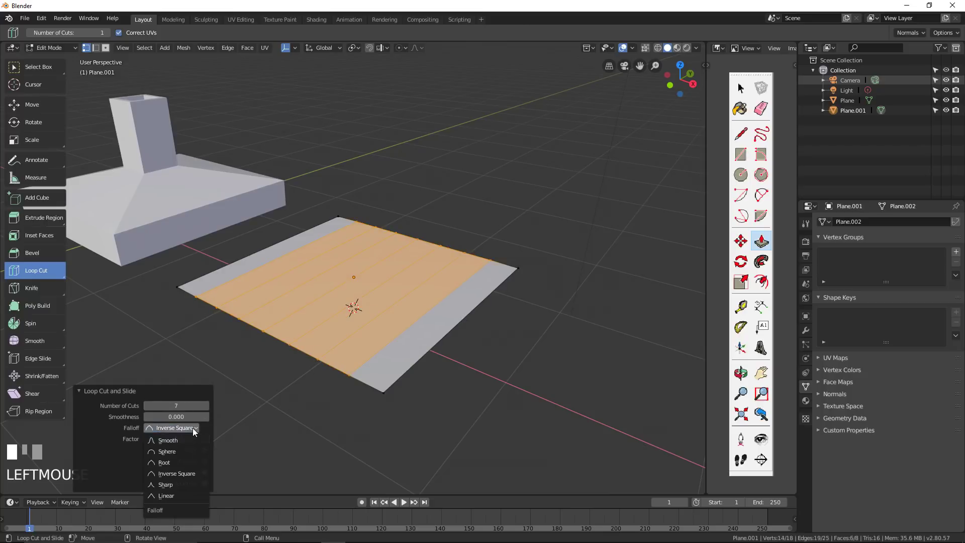
pyautogui.click(192, 427)
# Set the loop cut's number of cuts to 3, and undo the loop cut with the Move tool active.
pyautogui.moveTo(187, 418); pyautogui.dragTo(156, 405)
pyautogui.rightClick(209, 439)
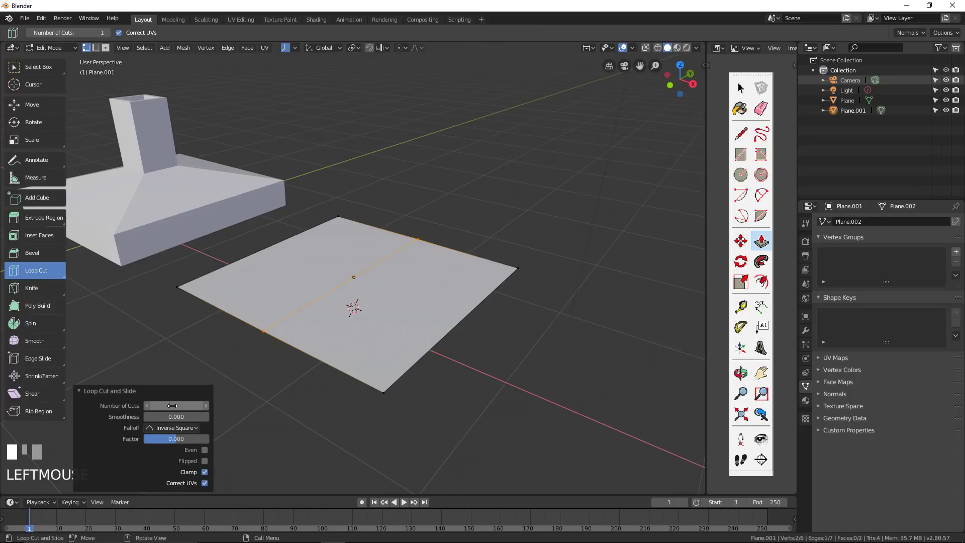
pyautogui.click(207, 405)
pyautogui.click(207, 405)
pyautogui.press('Escape')
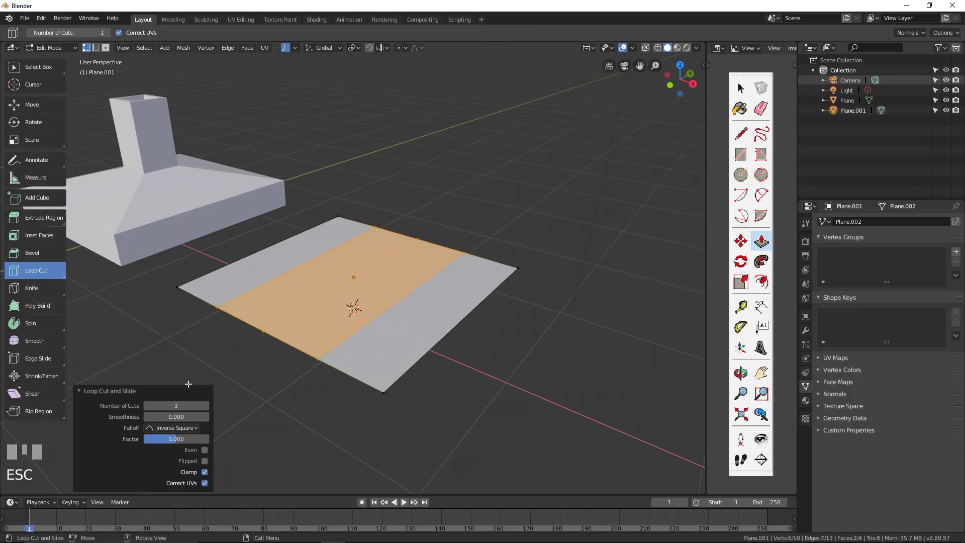
pyautogui.click(31, 104)
pyautogui.hotkey('ctrl', 'z')
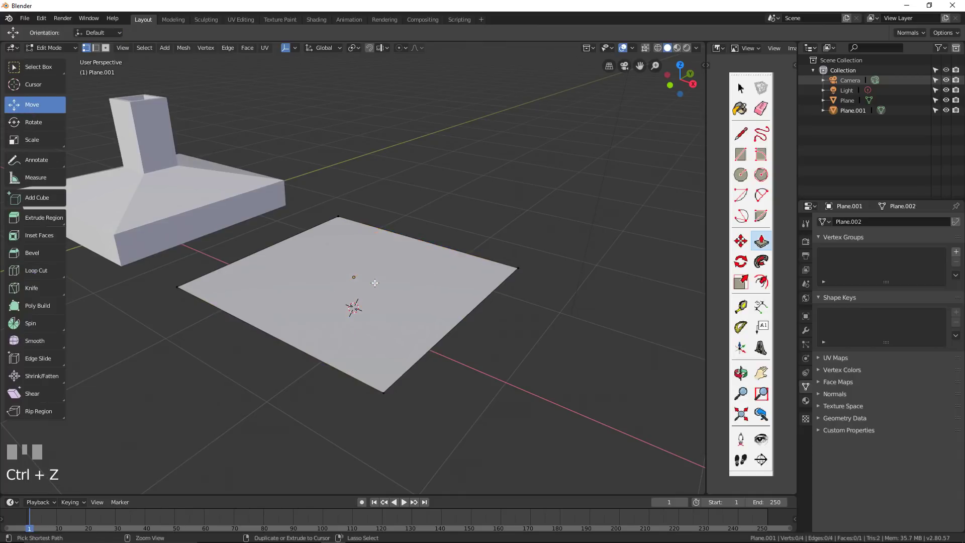
# Try varying the cut count in the loop cut preview, place three evenly spaced centred cuts across the plane, and undo them.
pyautogui.moveTo(375, 283); pyautogui.dragTo(394, 291, button='middle')
pyautogui.hotkey('ctrl', 'r')
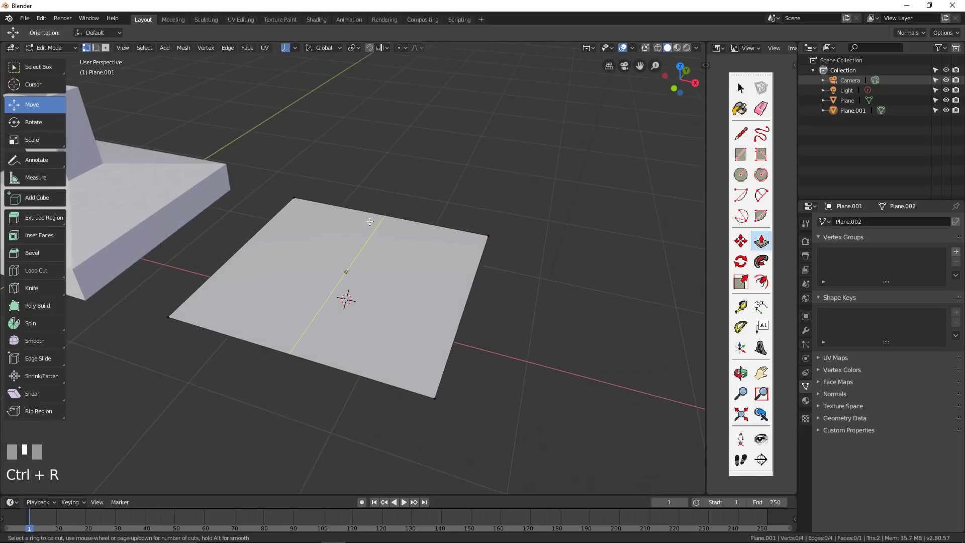
pyautogui.scroll(8, 370, 221)
pyautogui.scroll(-8, 370, 222)
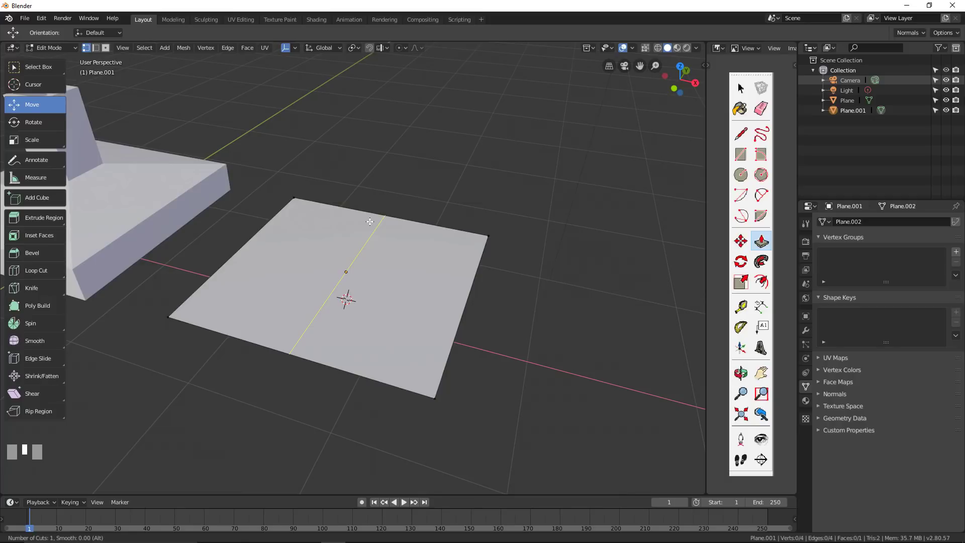
pyautogui.scroll(20, 370, 222)
pyautogui.scroll(-20, 370, 222)
pyautogui.click(370, 221)
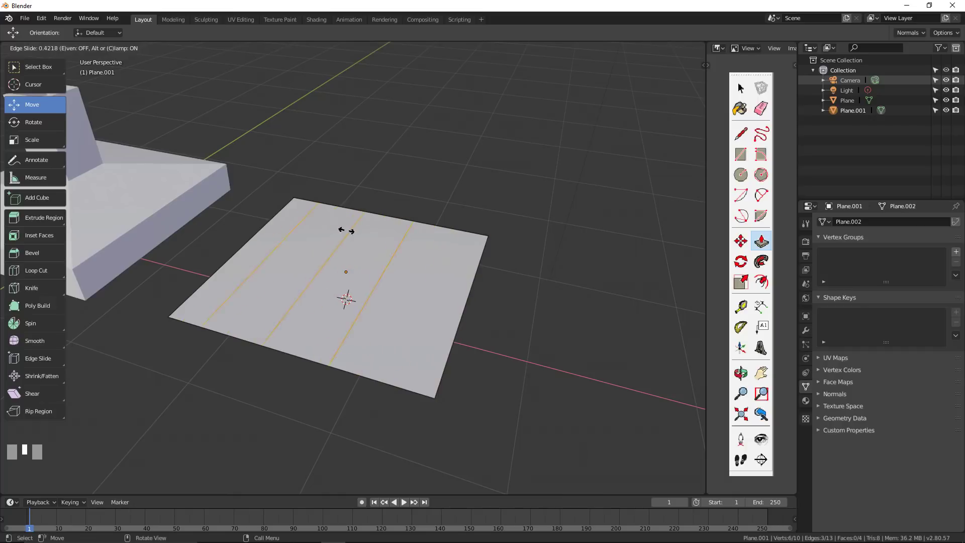
pyautogui.rightClick(372, 243)
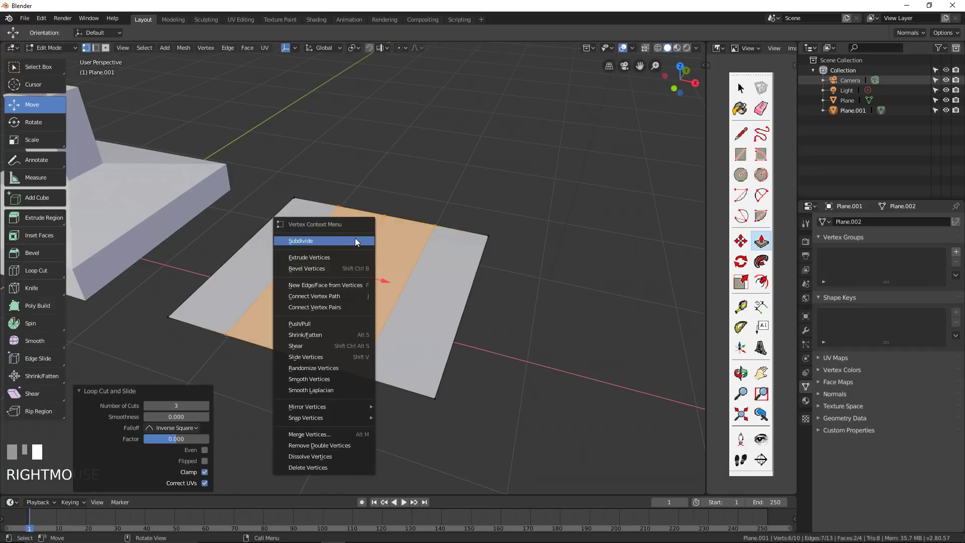
pyautogui.moveTo(459, 246); pyautogui.dragTo(385, 290, button='middle')
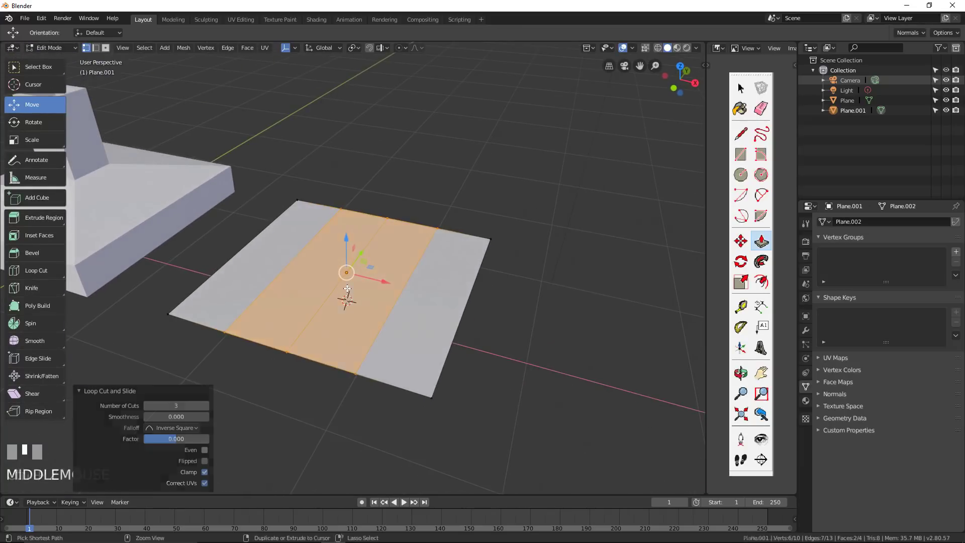
pyautogui.hotkey('ctrl', 'z')
# Add one loop cut across the plane, slid off centre toward one edge by a factor of about 0.478.
pyautogui.hotkey('ctrl', 'r')
pyautogui.click(404, 213)
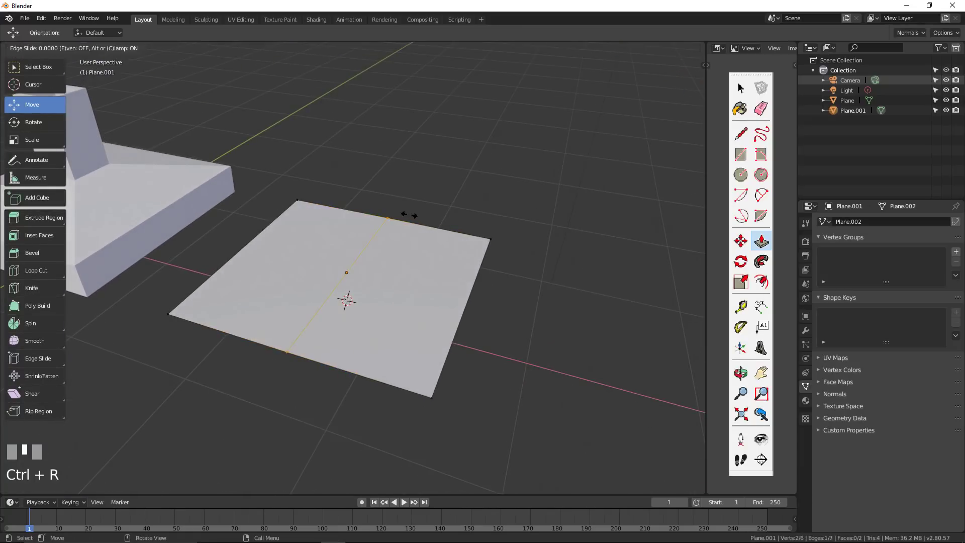
pyautogui.click(366, 194)
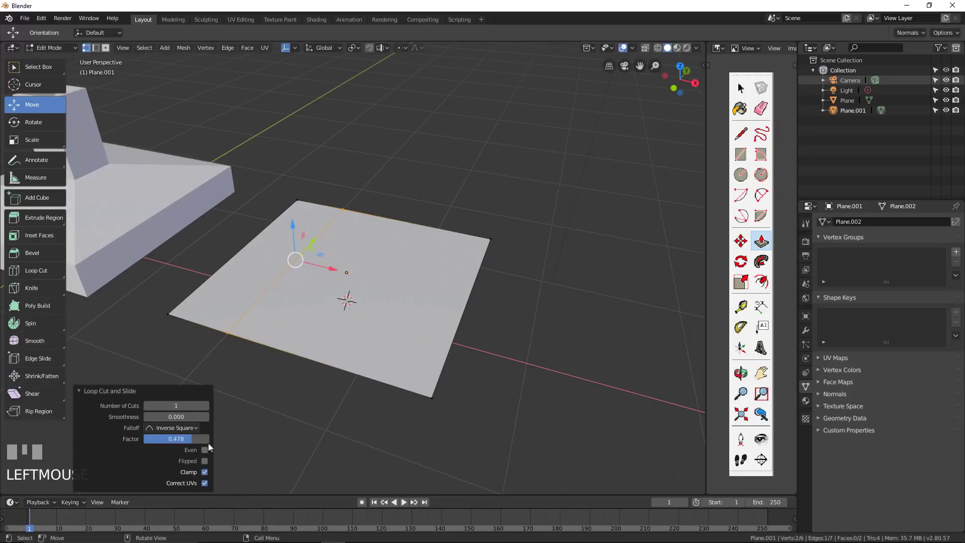
# Set the loop cut's slide factor to 0.5.
pyautogui.moveTo(190, 442)
pyautogui.mouseDown()
pyautogui.moveTo(224, 442)
pyautogui.moveTo(146, 442)
pyautogui.moveTo(176, 442)
pyautogui.mouseUp()
pyautogui.click(176, 439)
pyautogui.write('.5')
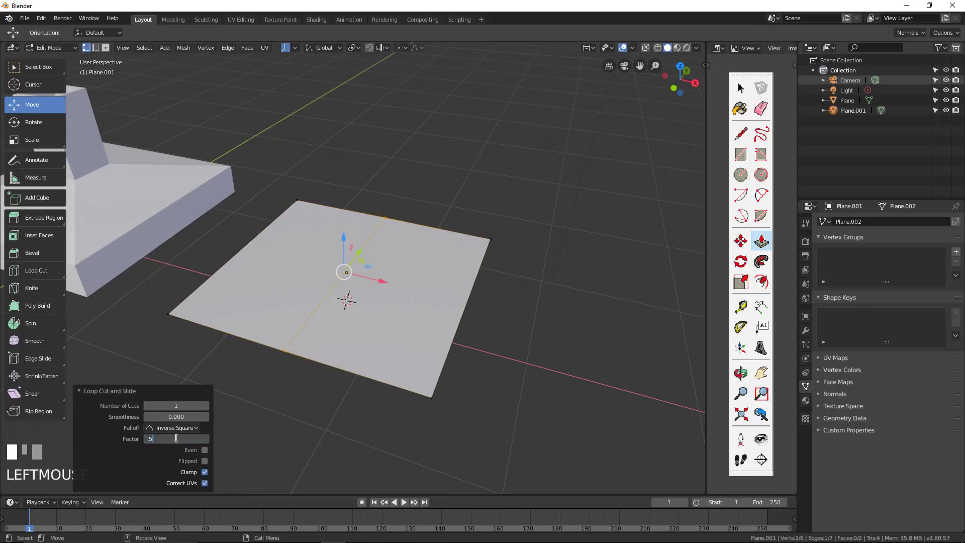
pyautogui.press('Return')
# Centre the loop cut on the plane by setting its slide factor to 0.
pyautogui.moveTo(189, 441); pyautogui.dragTo(177, 439)
pyautogui.click(177, 439)
pyautogui.write('0')
pyautogui.press('Return')
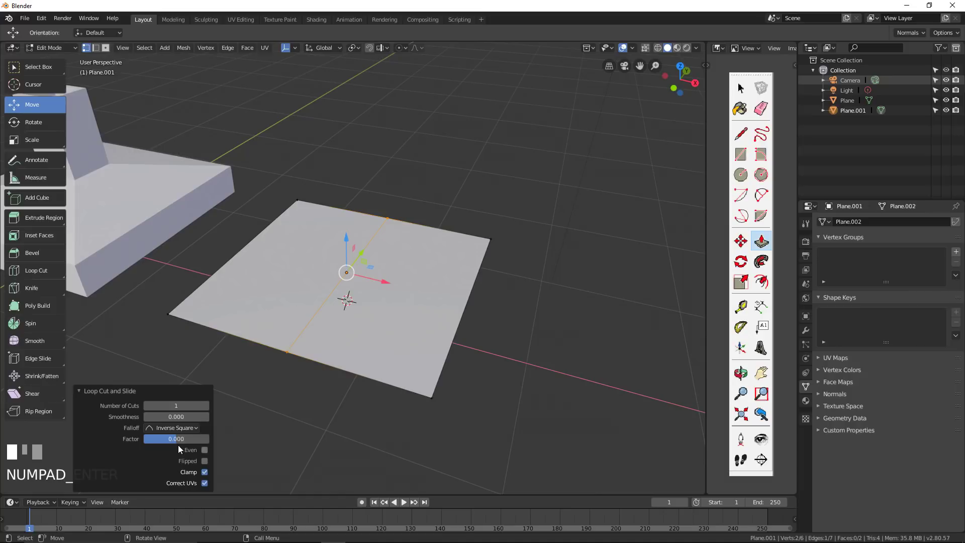
# Try sliding the loop cut to both plane edges with factors 1.000 and -1.000, and reset the factor to 0.
pyautogui.moveTo(179, 439); pyautogui.dragTo(216, 439)
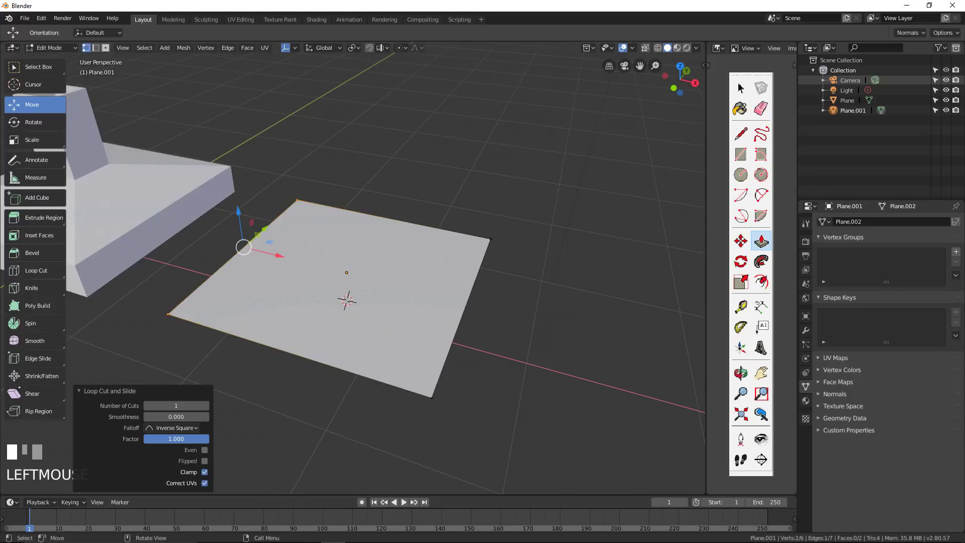
pyautogui.moveTo(216, 439); pyautogui.dragTo(141, 439)
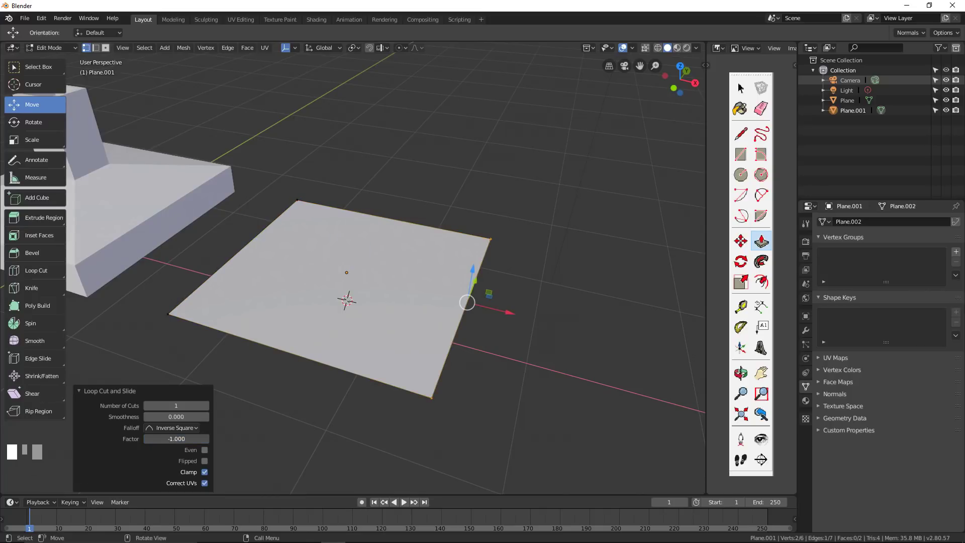
pyautogui.click(161, 436)
pyautogui.write('0')
pyautogui.press('KP_Enter')
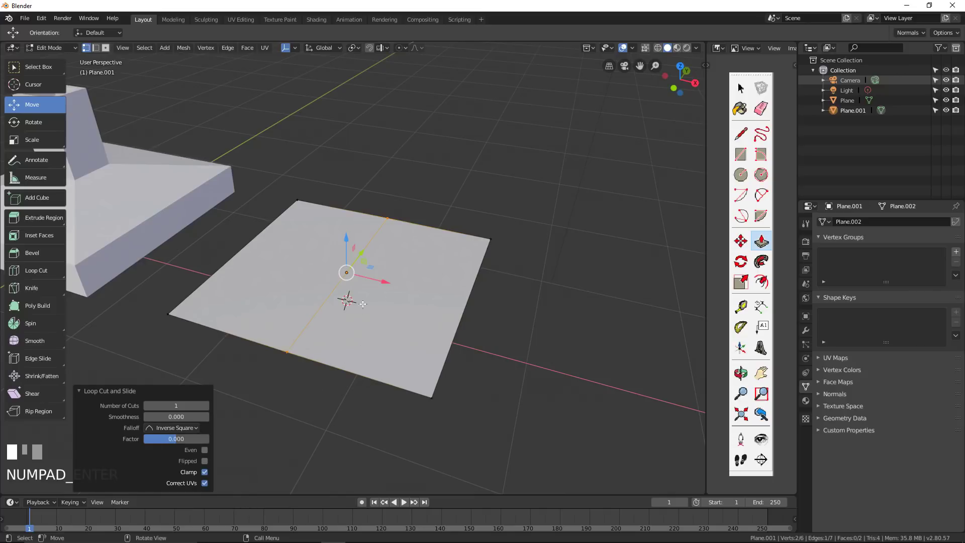
# Add a second centred loop cut across the plane, perpendicular to the existing cut.
pyautogui.moveTo(363, 304); pyautogui.dragTo(393, 272, button='middle')
pyautogui.hotkey('ctrl', 'r')
pyautogui.click(402, 280)
pyautogui.rightClick(402, 280)
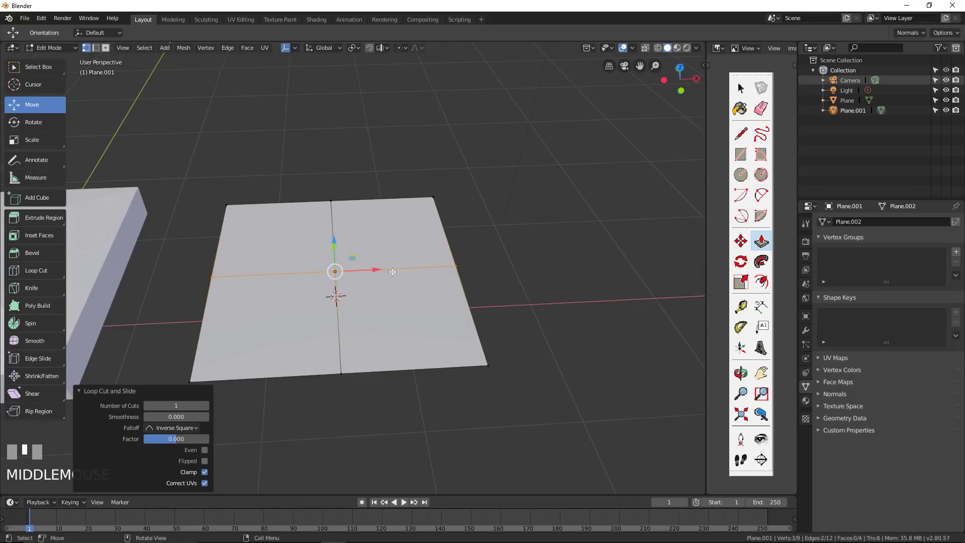